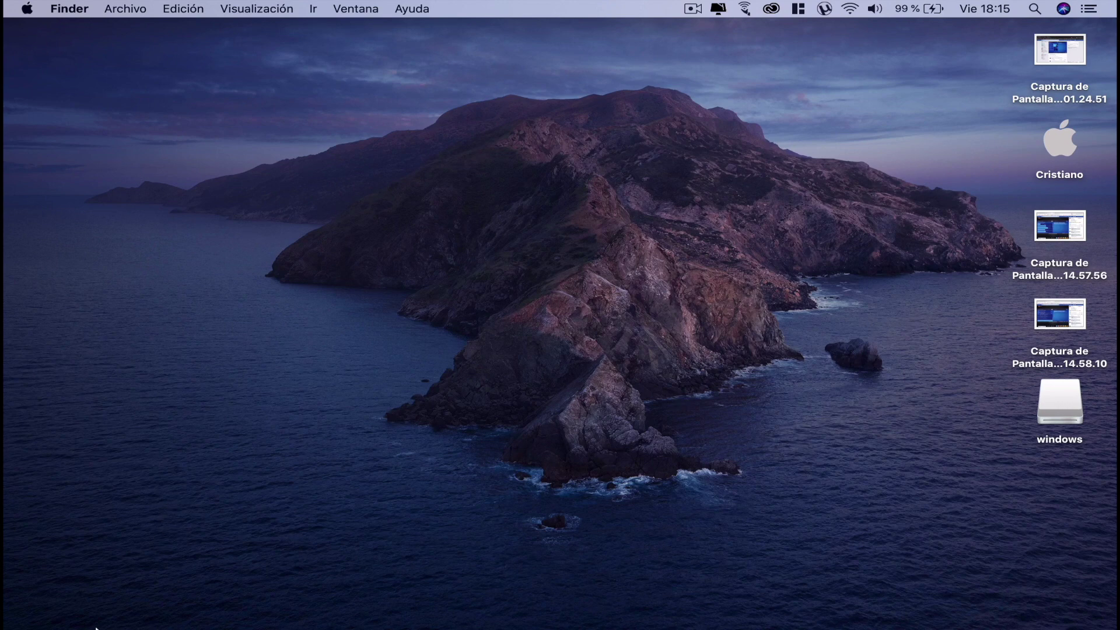
Step: Switch to Chrome and read the viewer comments under the YouTube video "Como tener Windos Pro en Tu Mac OS con Parallels"
mouse_move(88, 595)
click(62, 586)
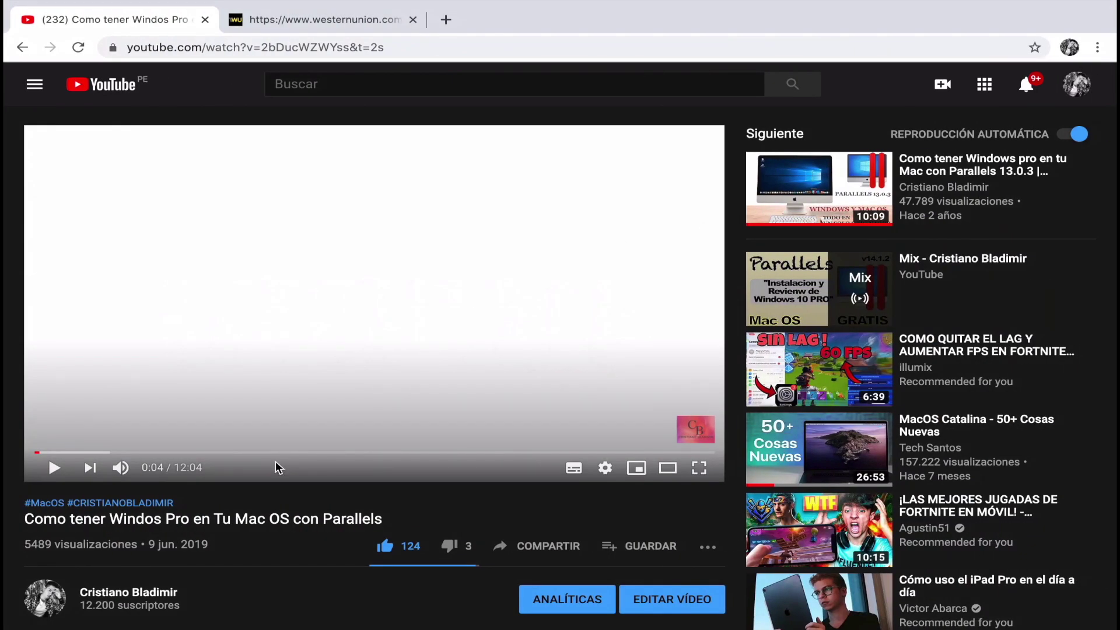
scroll(279, 467, down, 1)
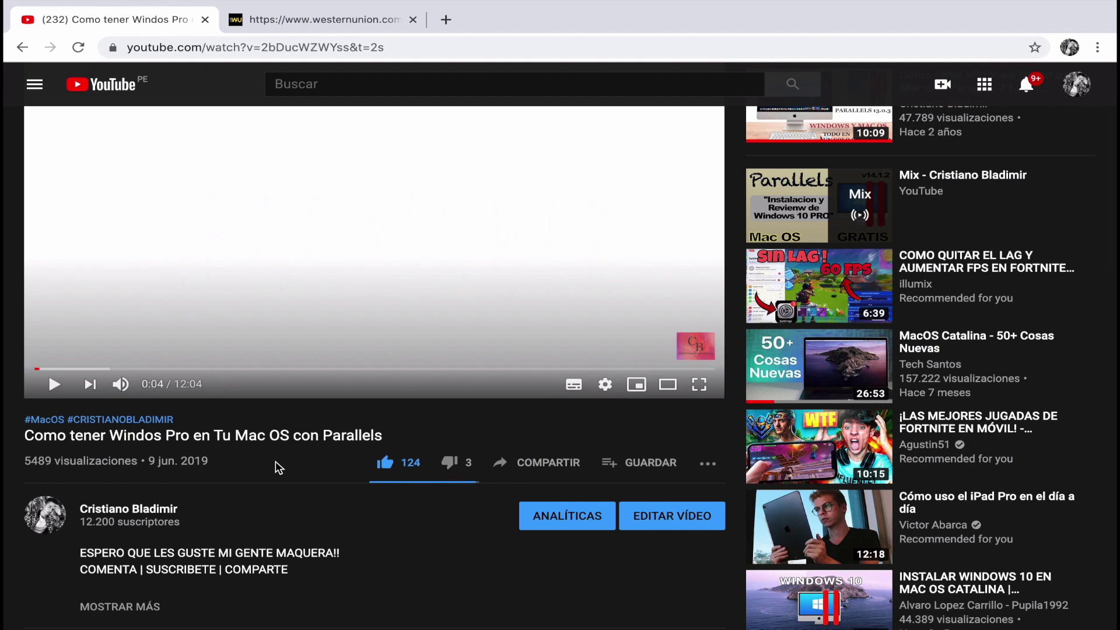
scroll(277, 470, down, 15)
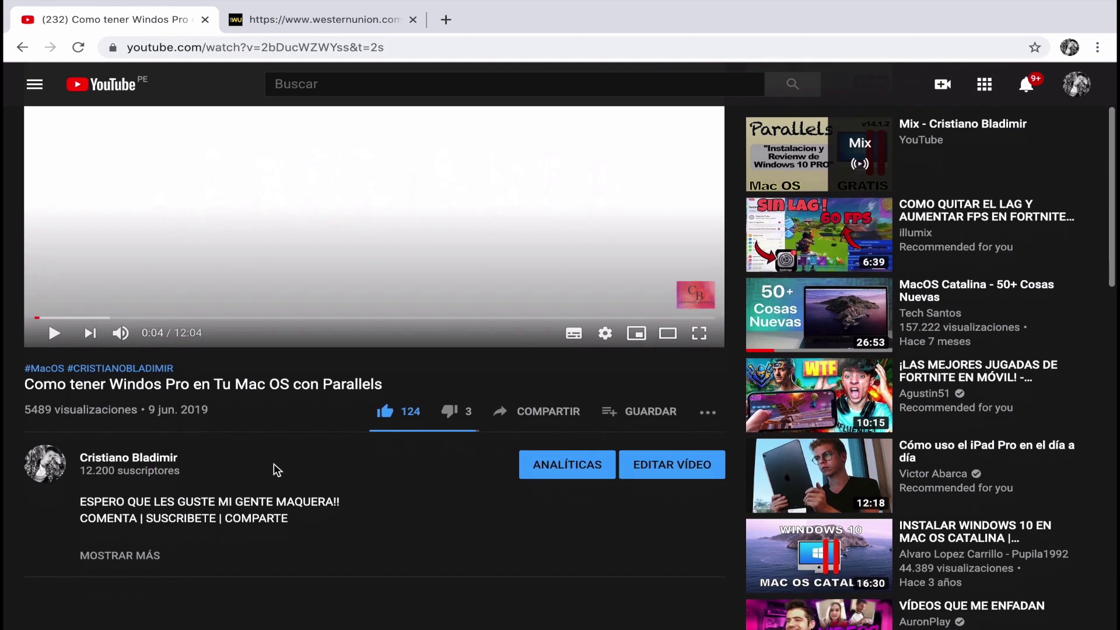
scroll(277, 469, up, 3)
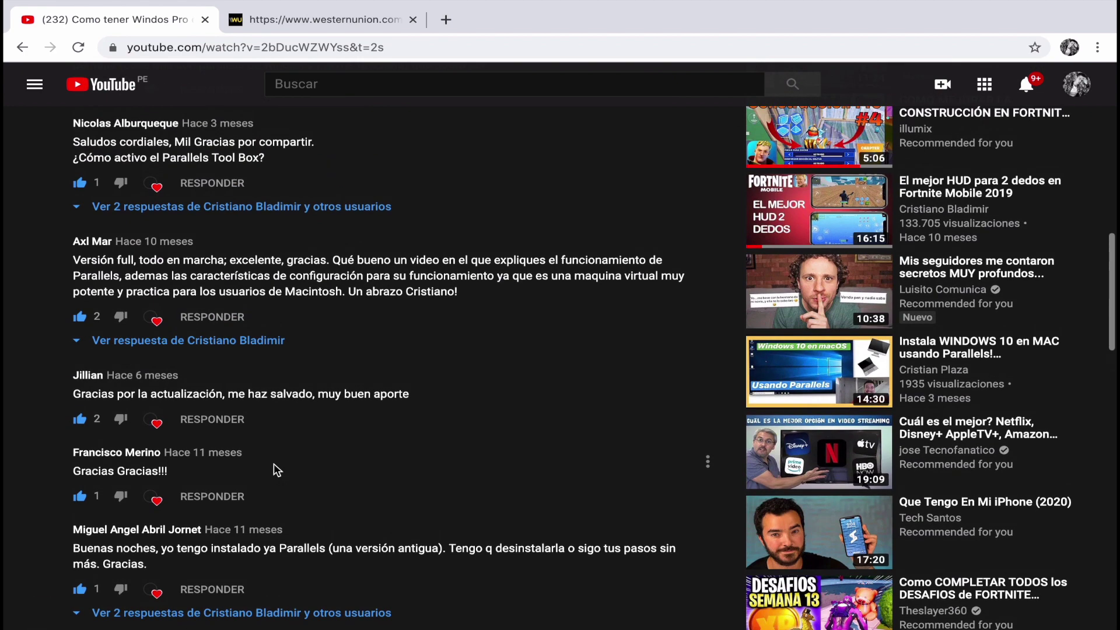
scroll(276, 479, down, 2)
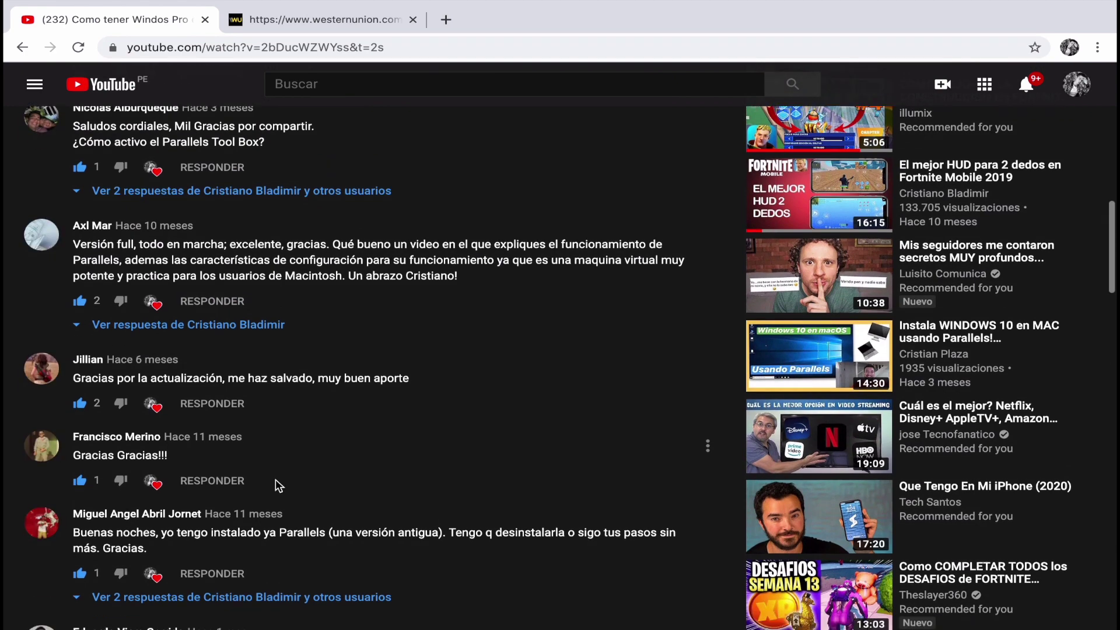
scroll(276, 483, down, 1)
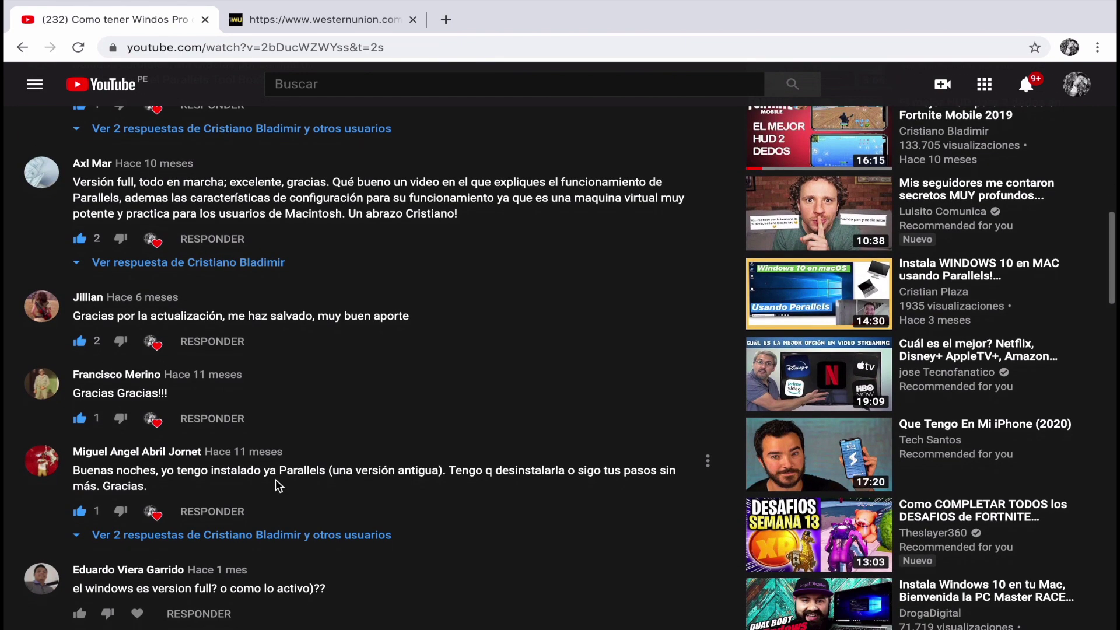
scroll(276, 485, down, 1)
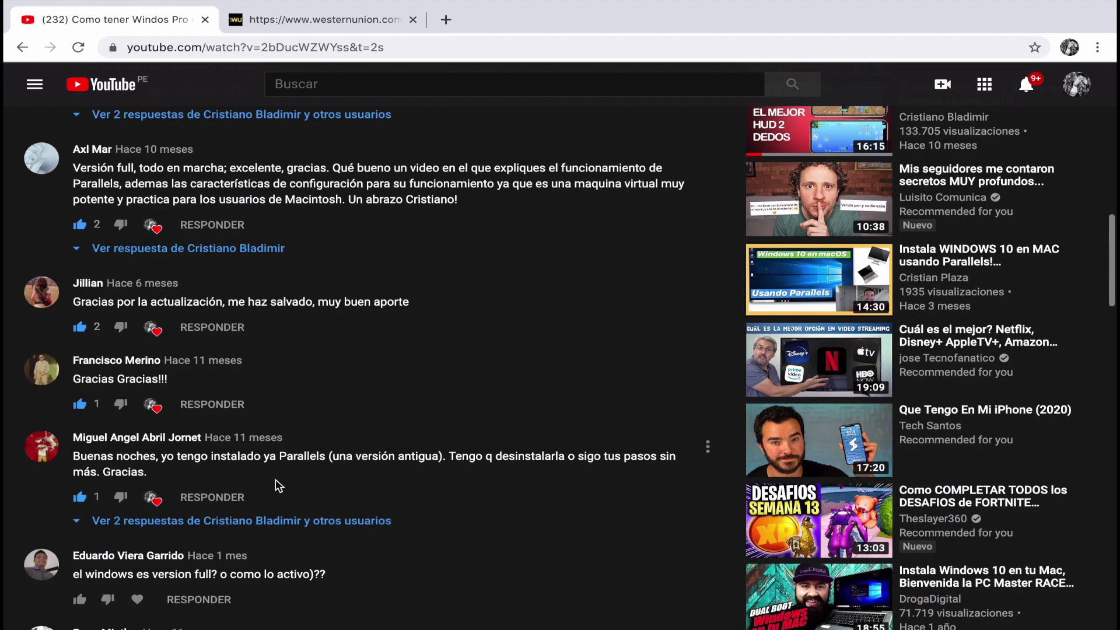
scroll(276, 486, down, 3)
scroll(276, 478, down, 1)
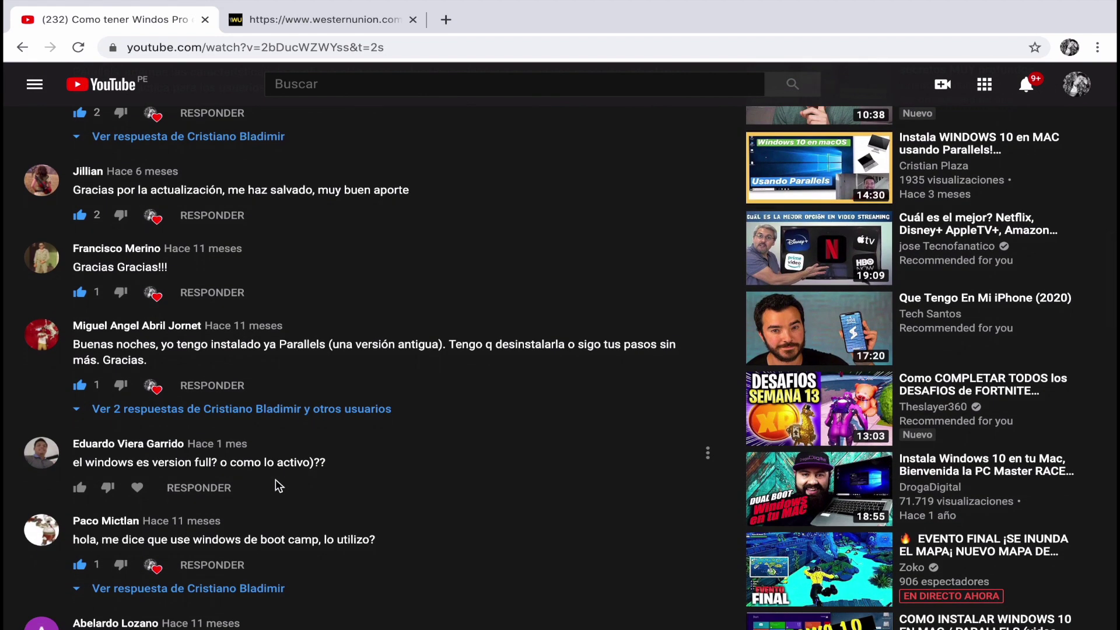
scroll(276, 478, down, 1)
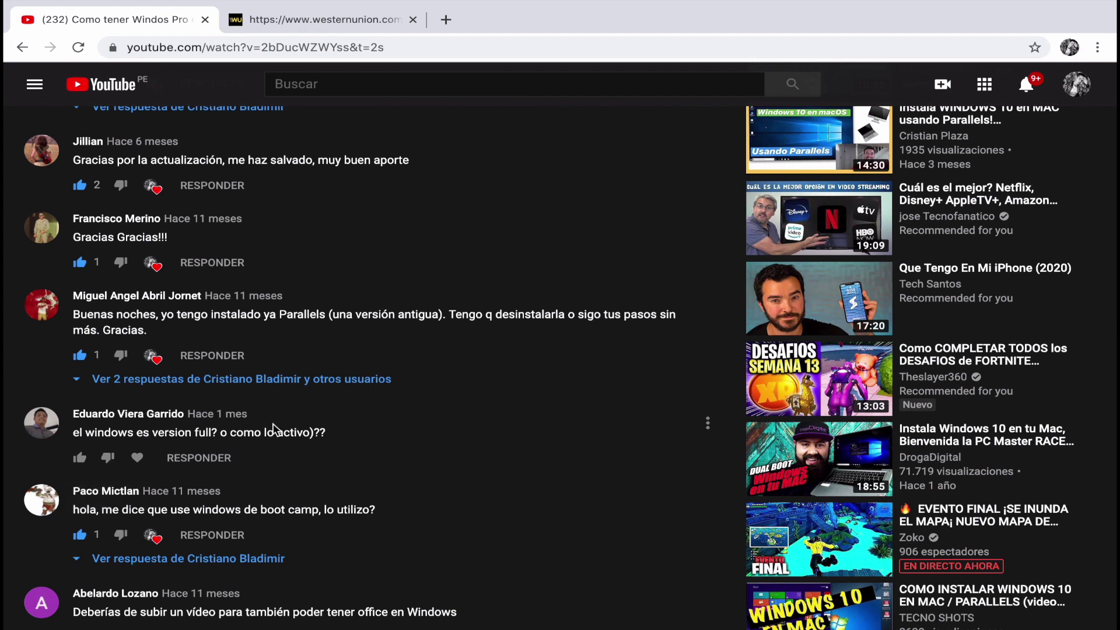
scroll(274, 431, down, 3)
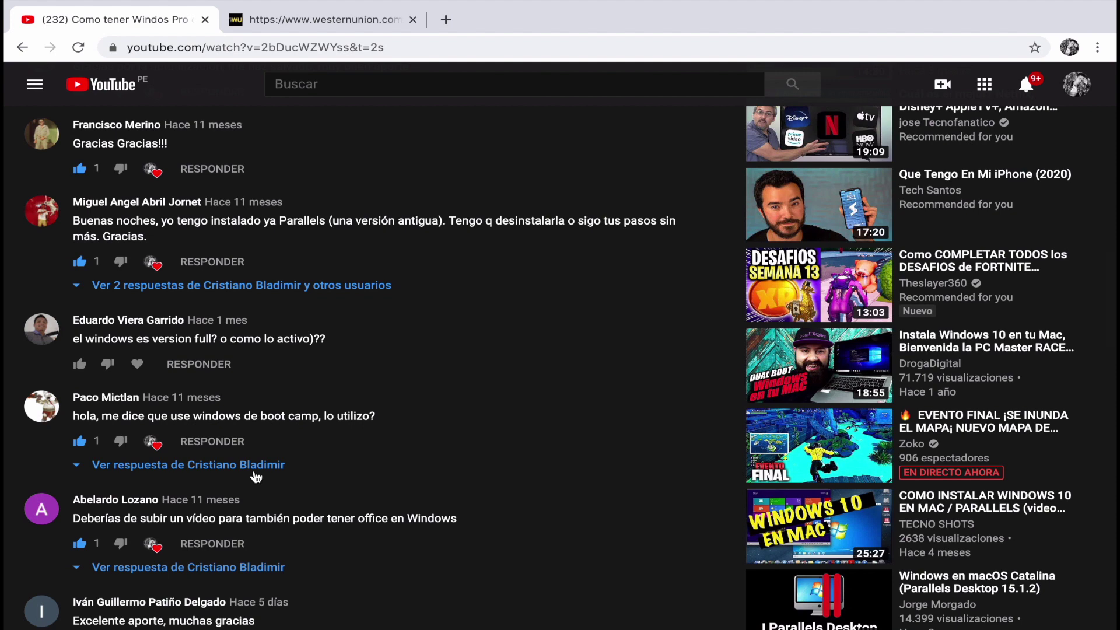
scroll(232, 535, down, 3)
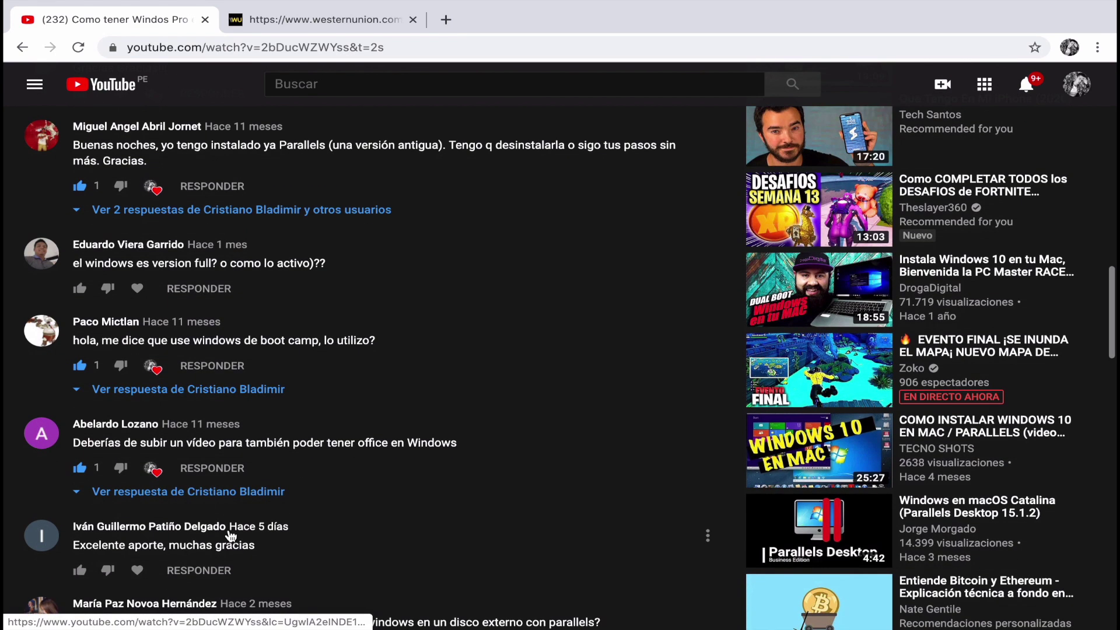
scroll(232, 536, down, 2)
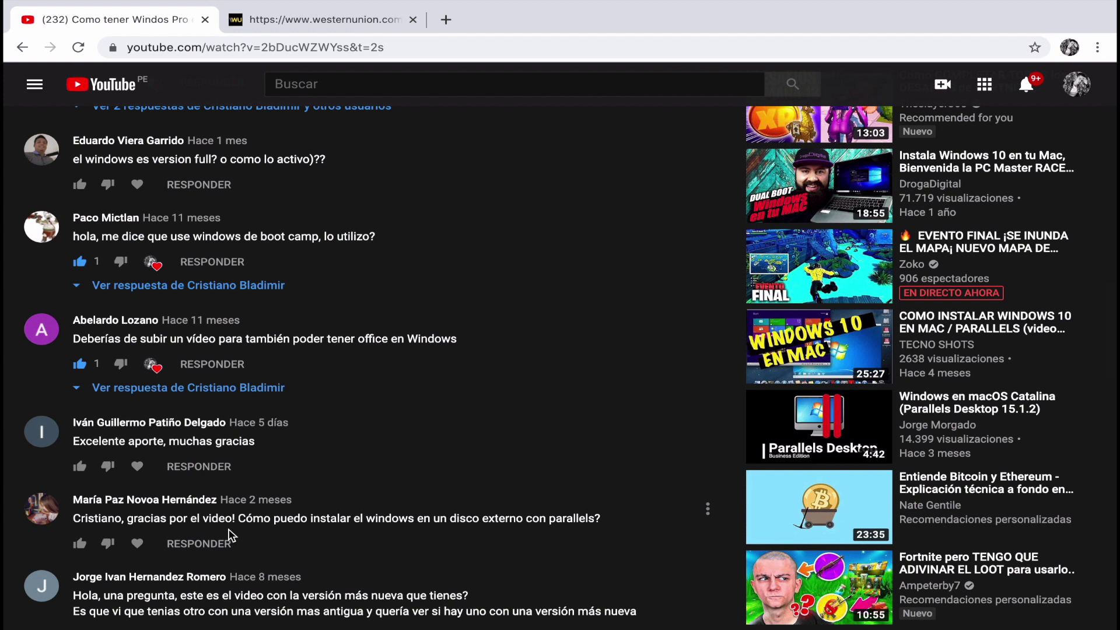
Step: Return to the start of the video page and check the Mac's macOS version and hardware in its system overview
scroll(230, 534, up, 20)
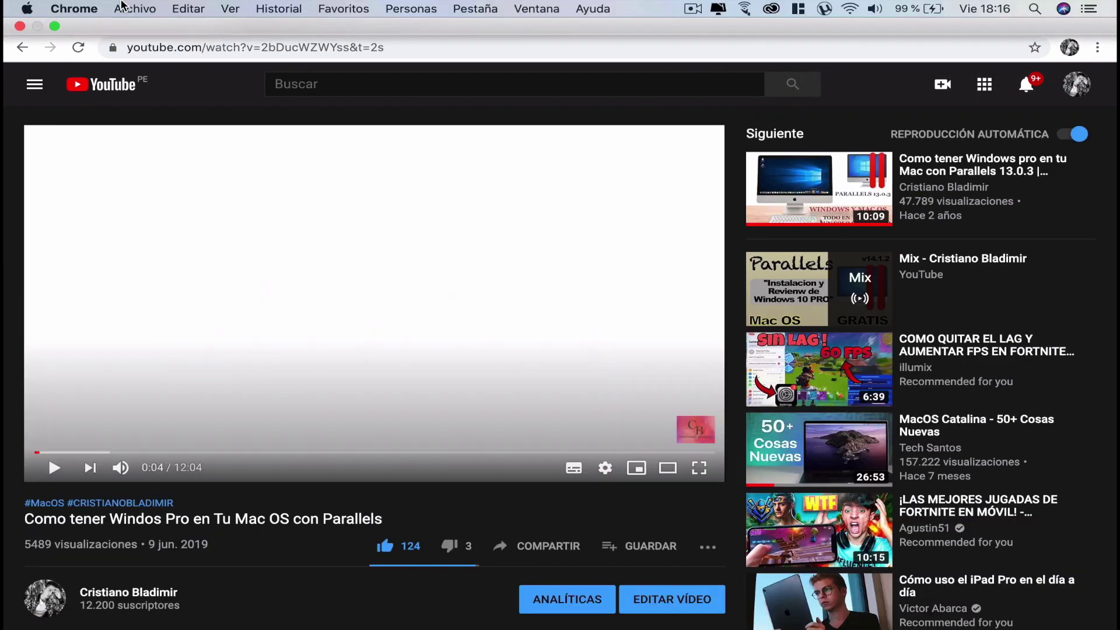
click(27, 8)
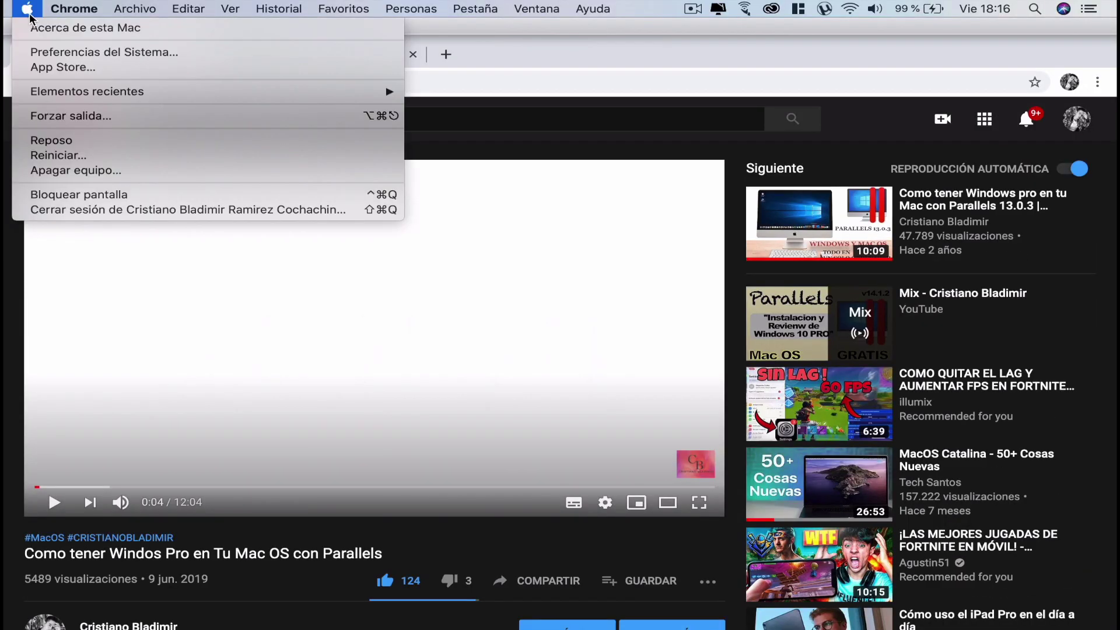
click(227, 113)
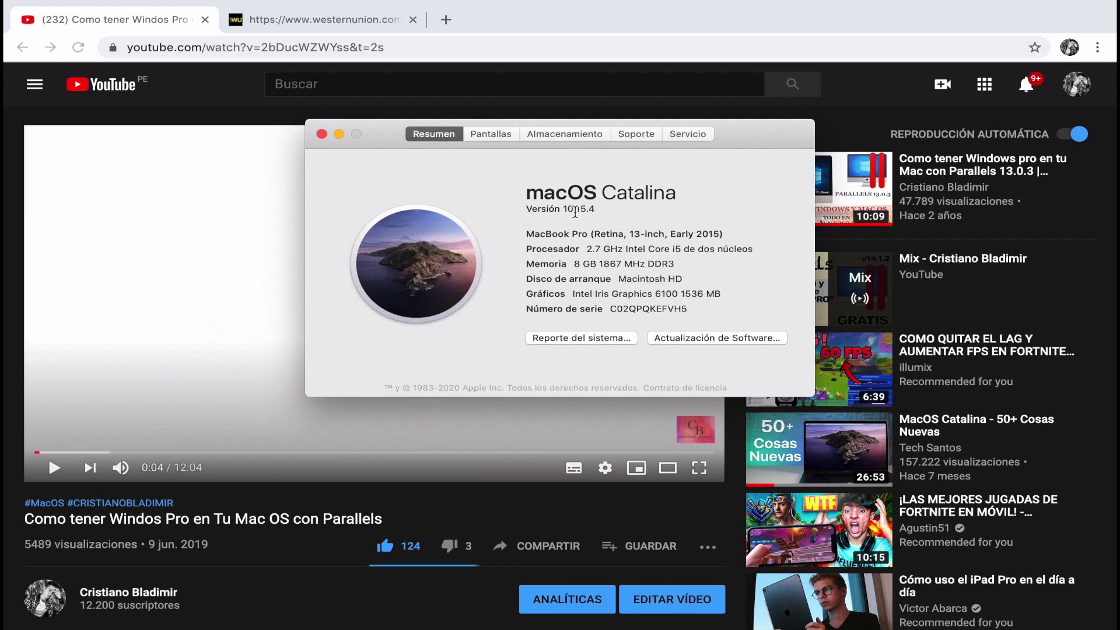
click(320, 138)
Step: Expand the video's description and open the Microsoft link listed for the Windows 10 Pro ISO
scroll(292, 320, down, 3)
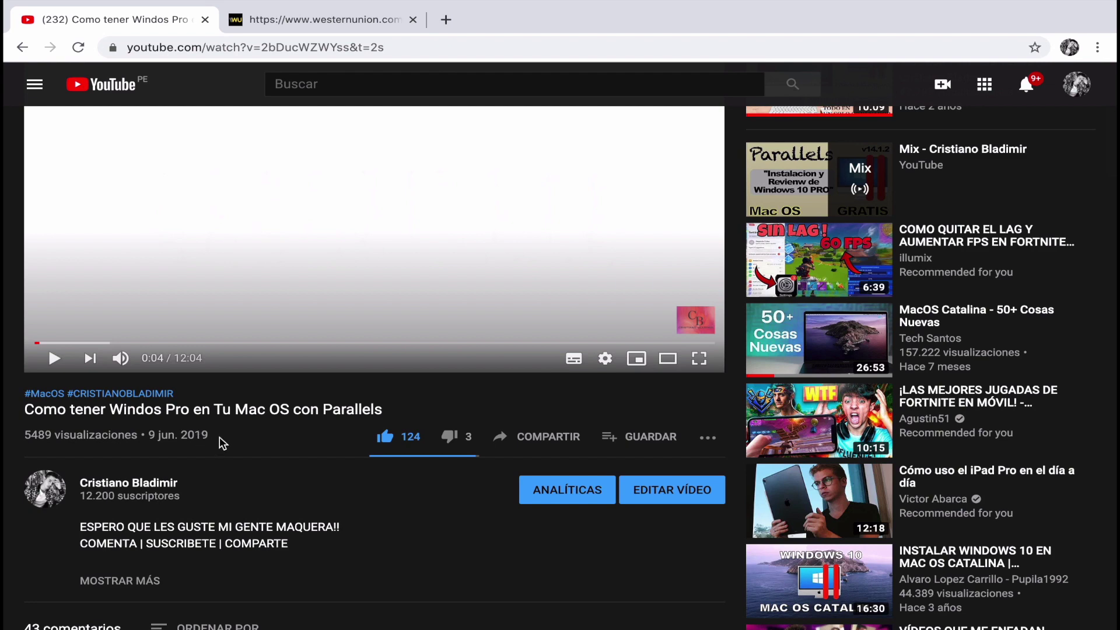
scroll(244, 443, down, 1)
scroll(244, 444, down, 3)
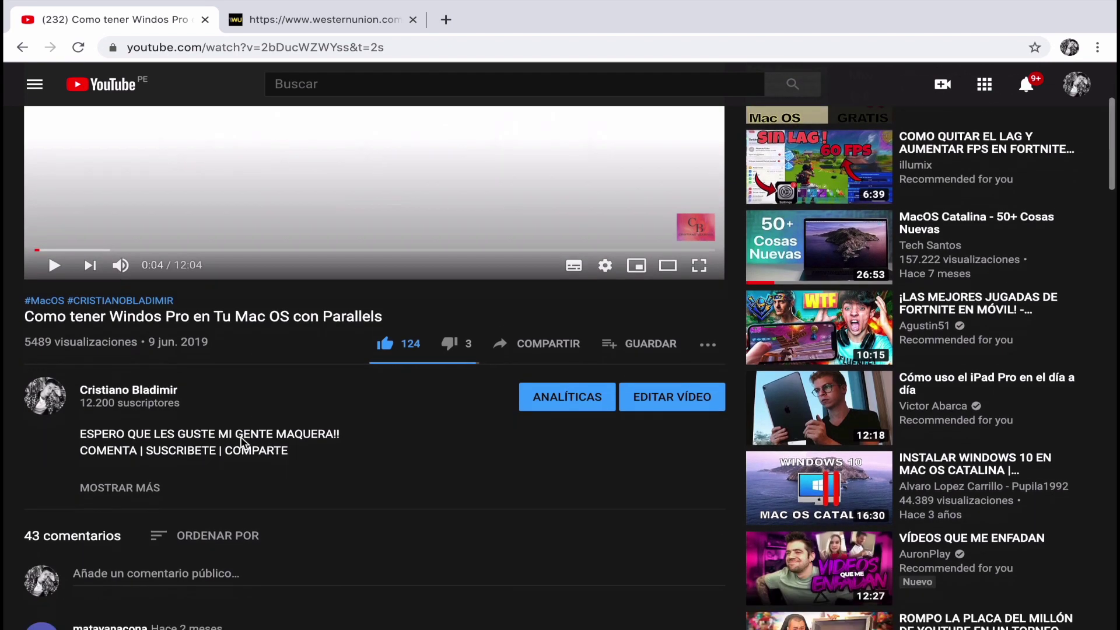
click(142, 484)
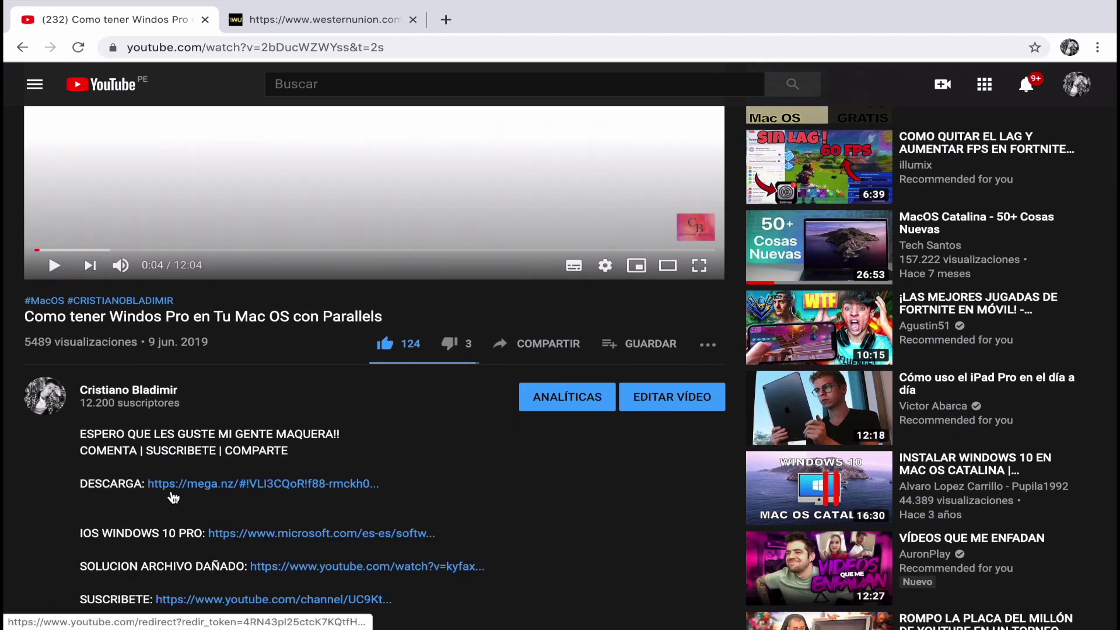
scroll(169, 493, down, 3)
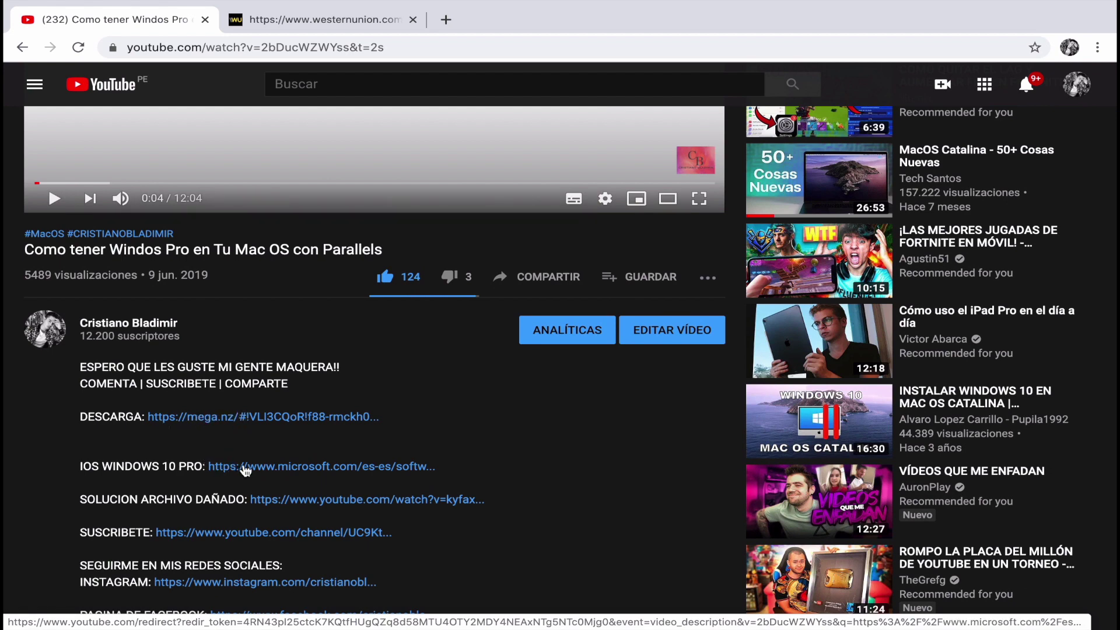
click(245, 469)
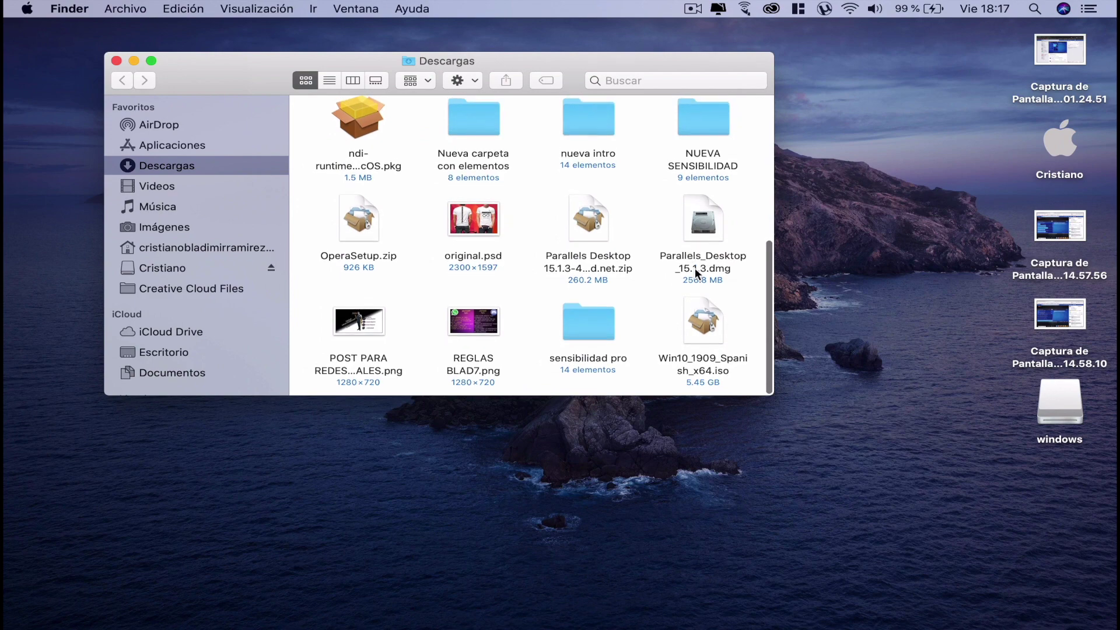
Step: Look at Win10_1909_Spanish_x64.iso in Descargas and on the windows drive, then close Finder and return to Chrome
click(698, 324)
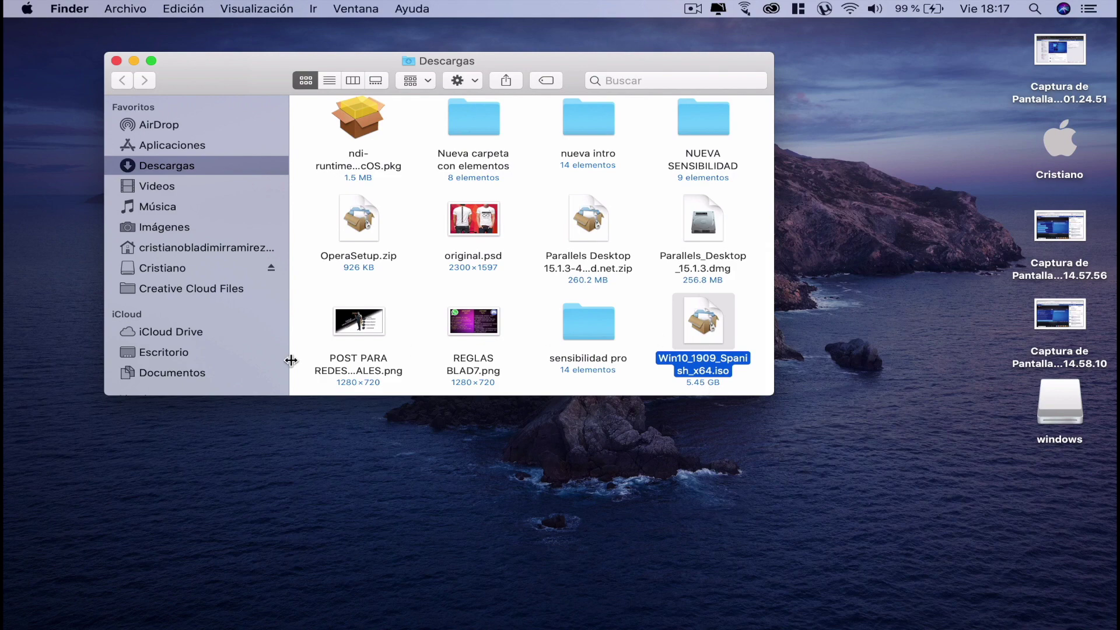
scroll(218, 328, down, 5)
click(183, 263)
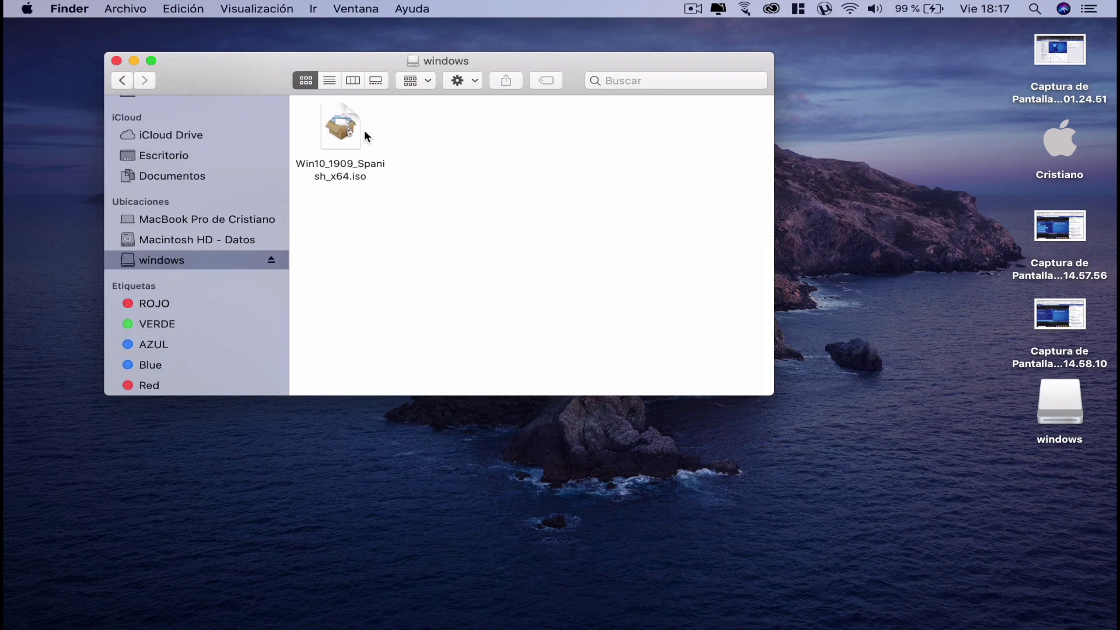
click(116, 61)
key(ctrl+Right)
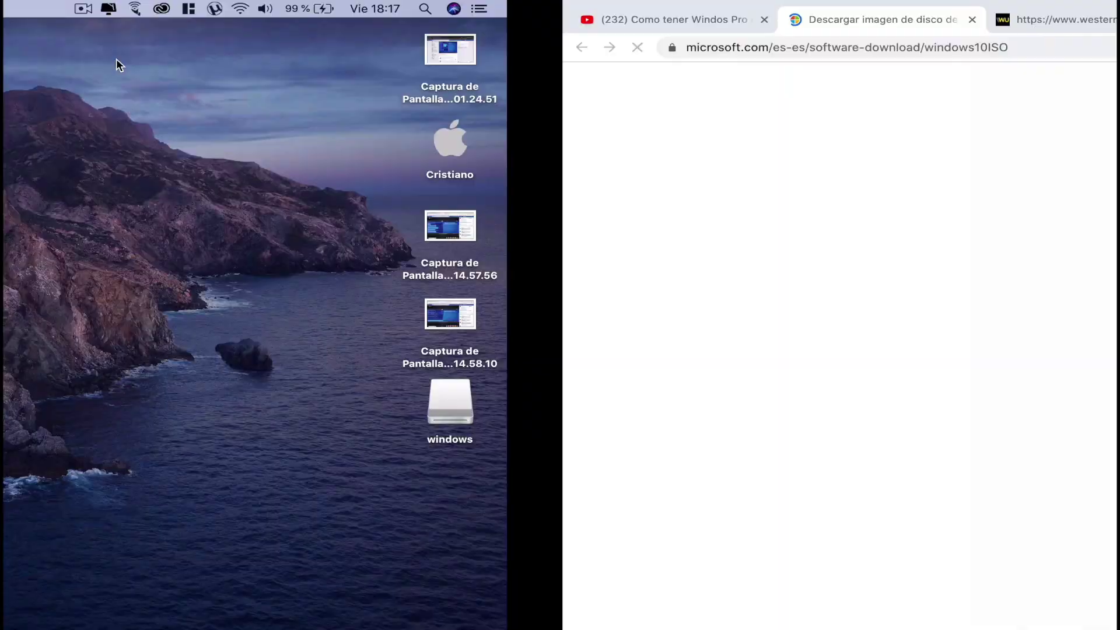
Step: Select Windows 10 as the edition on Microsoft's ISO download page and confirm it
scroll(260, 259, down, 3)
scroll(260, 259, down, 2)
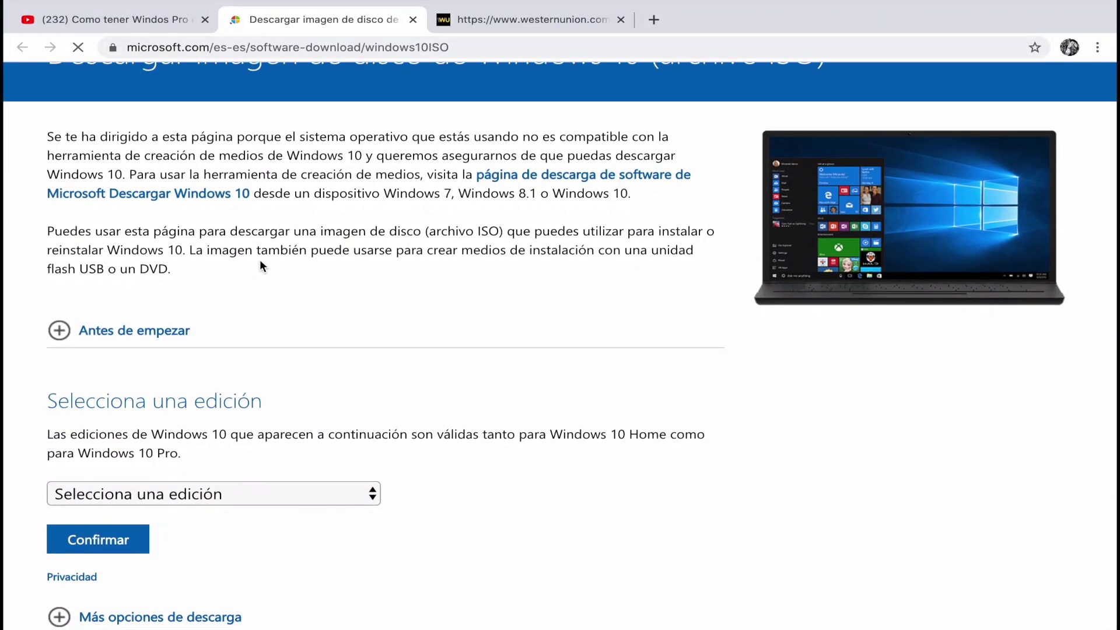
click(166, 496)
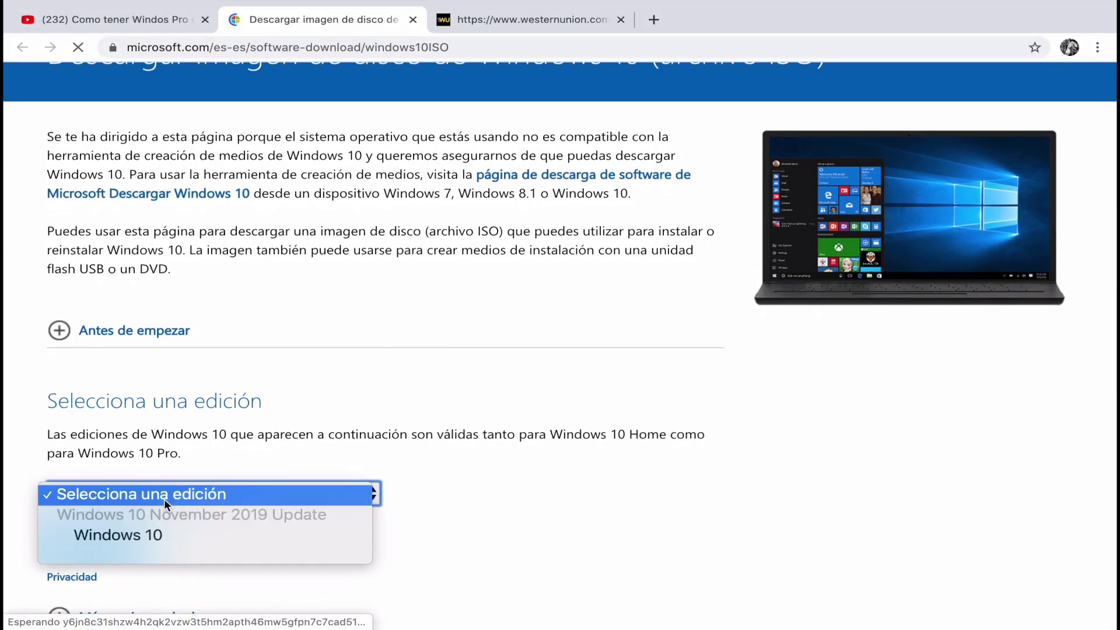
click(150, 534)
scroll(205, 502, down, 3)
click(108, 475)
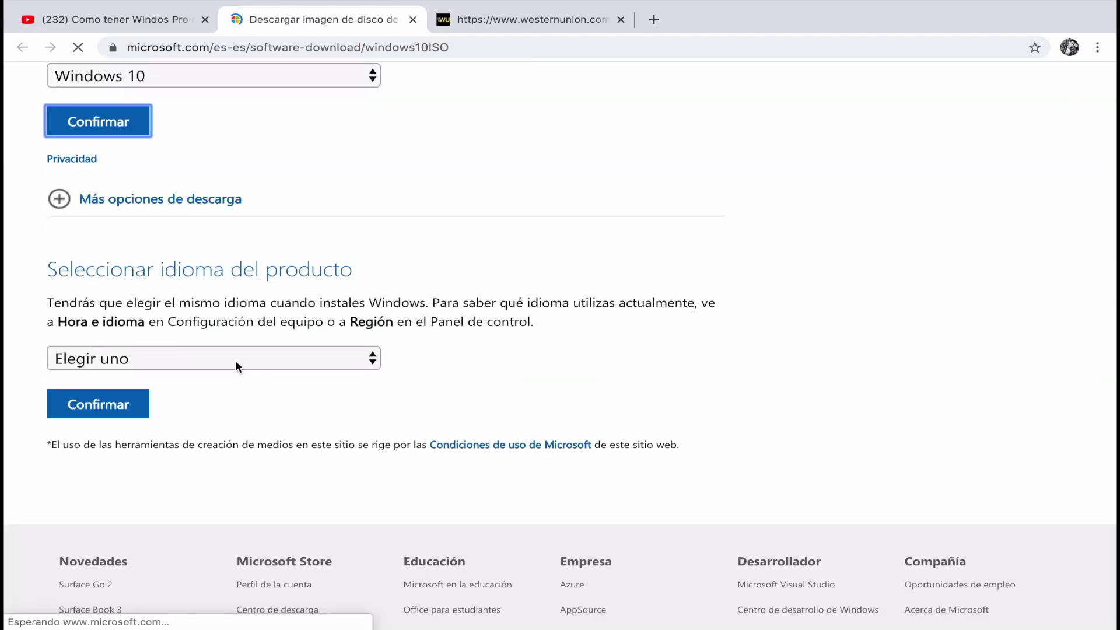
Step: Choose Alemán as the product language, confirm it, and look over the 64-bit and 32-bit download options
click(235, 360)
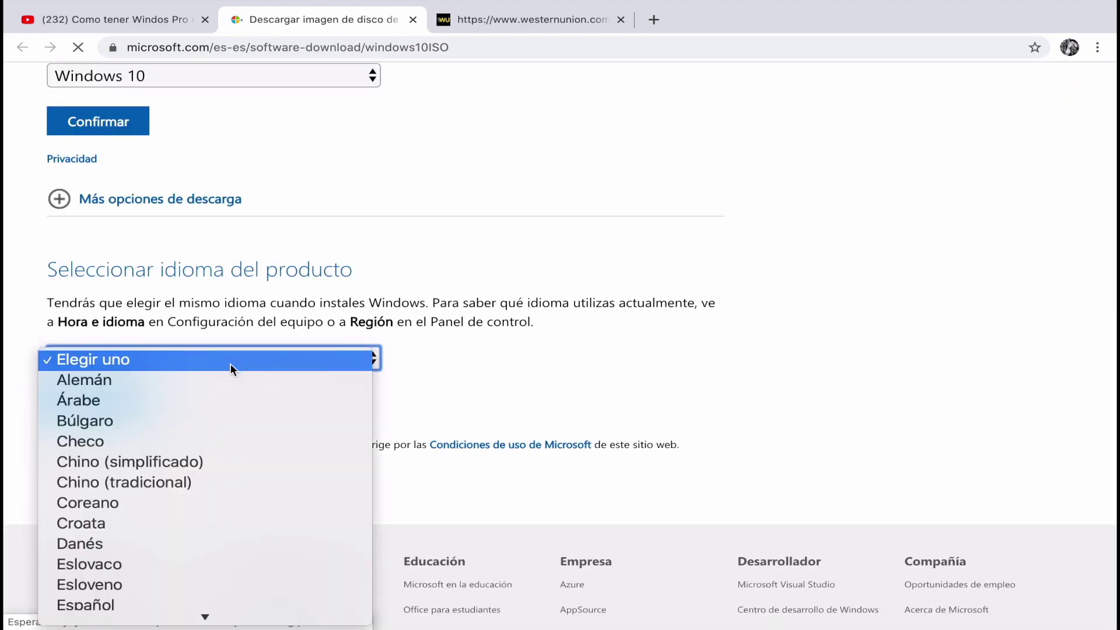
scroll(212, 400, down, 5)
click(498, 243)
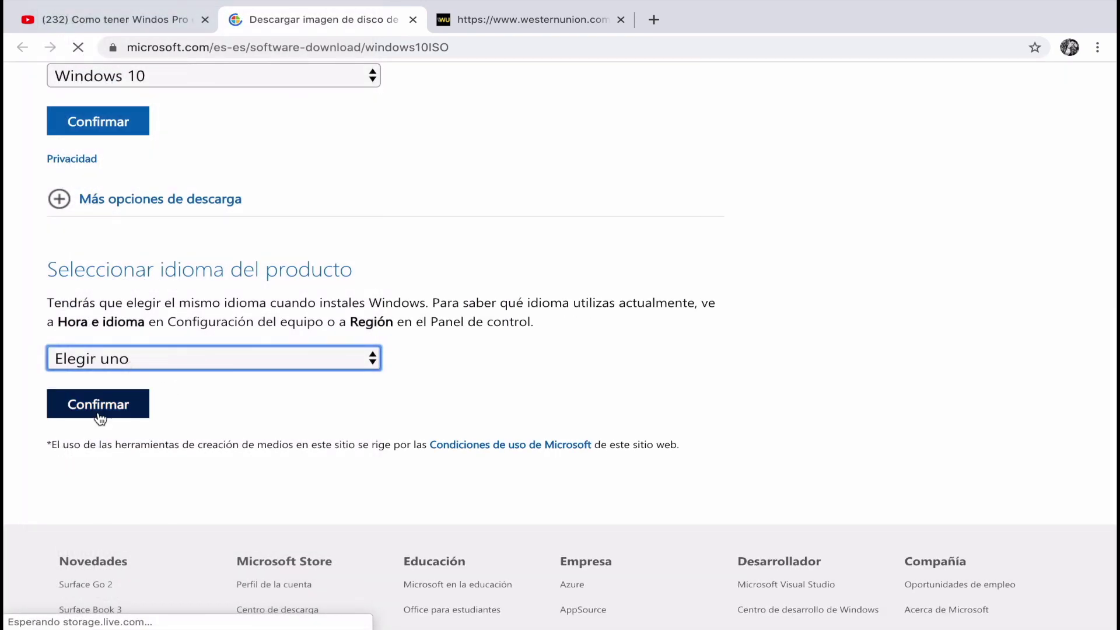
click(99, 415)
click(174, 368)
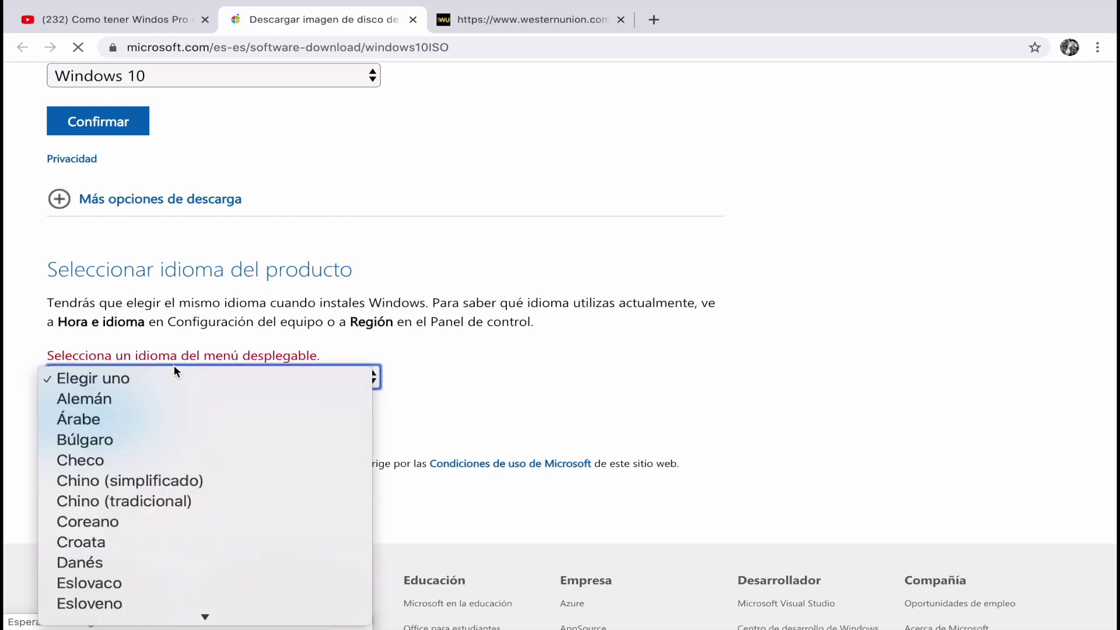
click(126, 401)
click(101, 423)
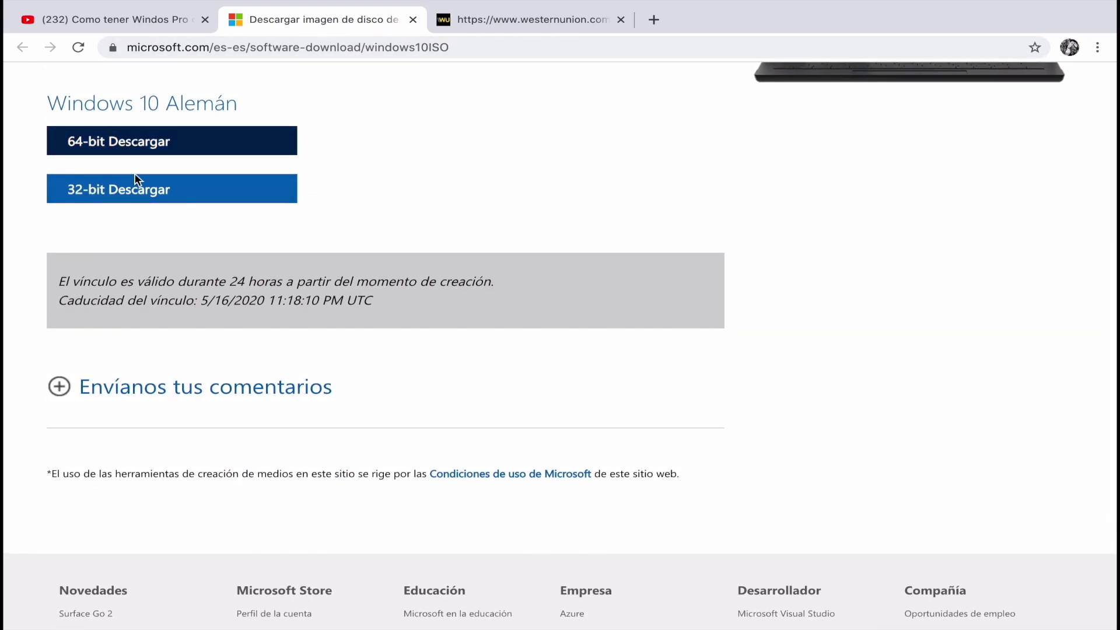
click(147, 187)
scroll(203, 161, up, 2)
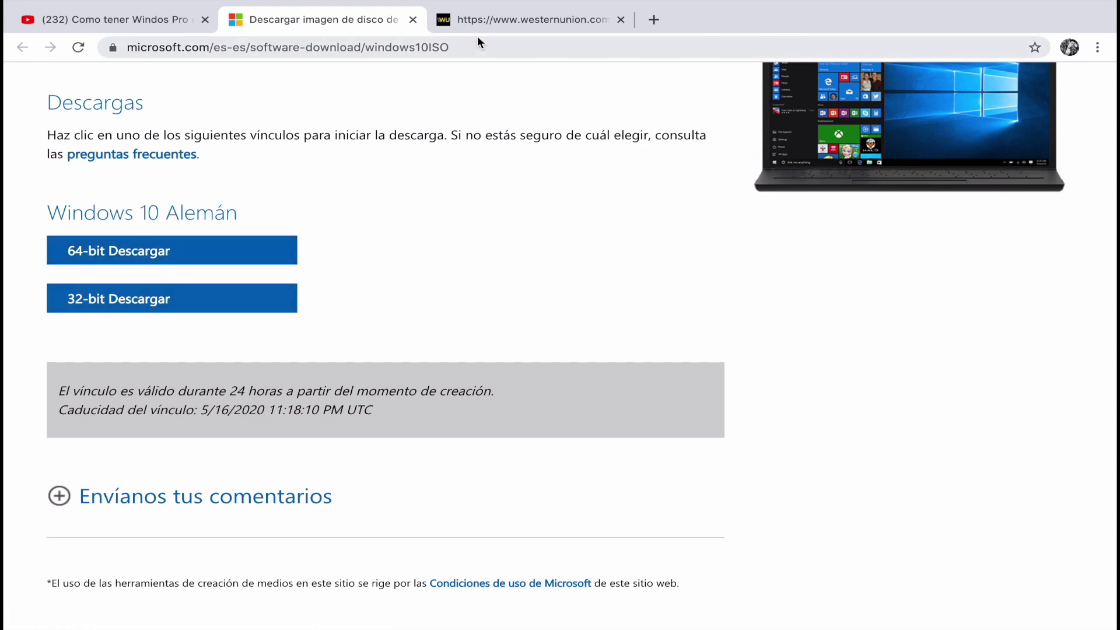
Step: Go back to the YouTube video about Parallels and read through its viewer comments again
key(ctrl+shift+Tab)
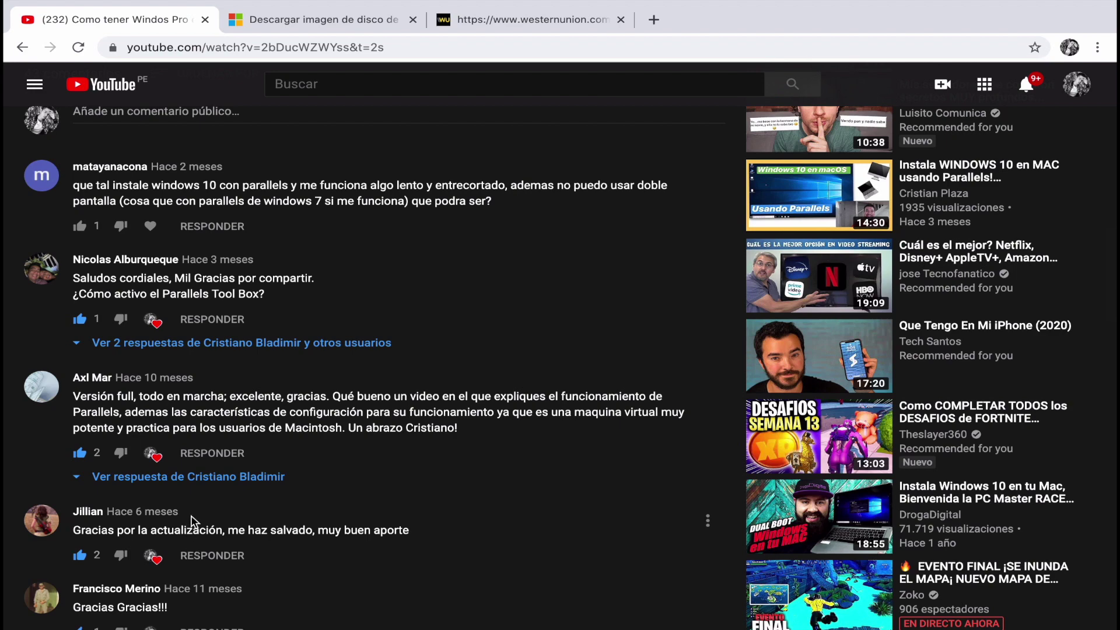
scroll(192, 521, down, 2)
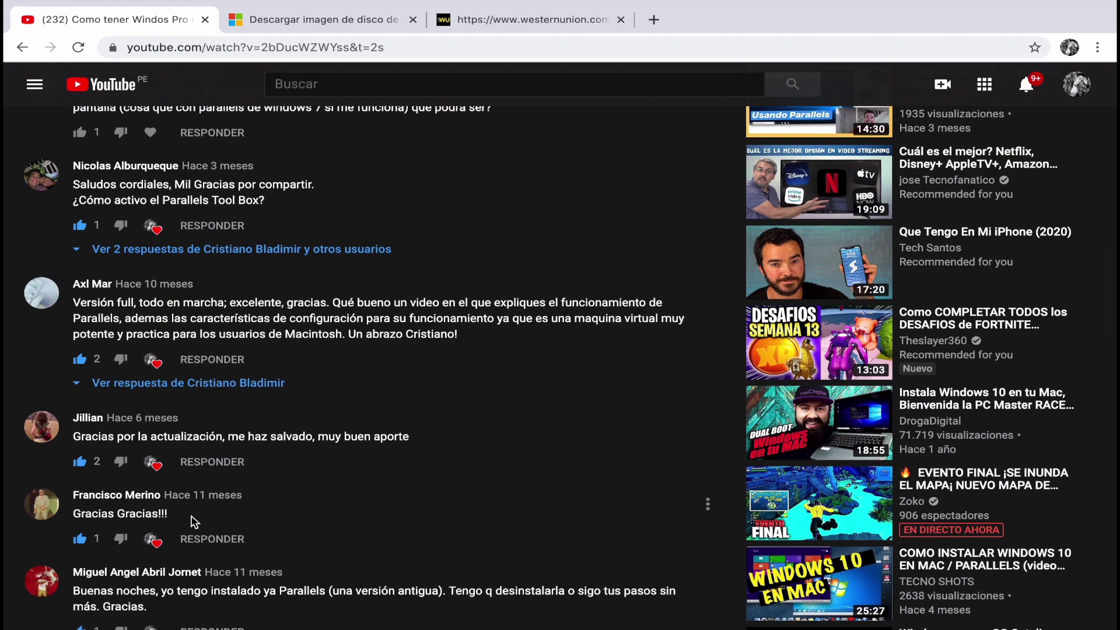
scroll(194, 521, down, 2)
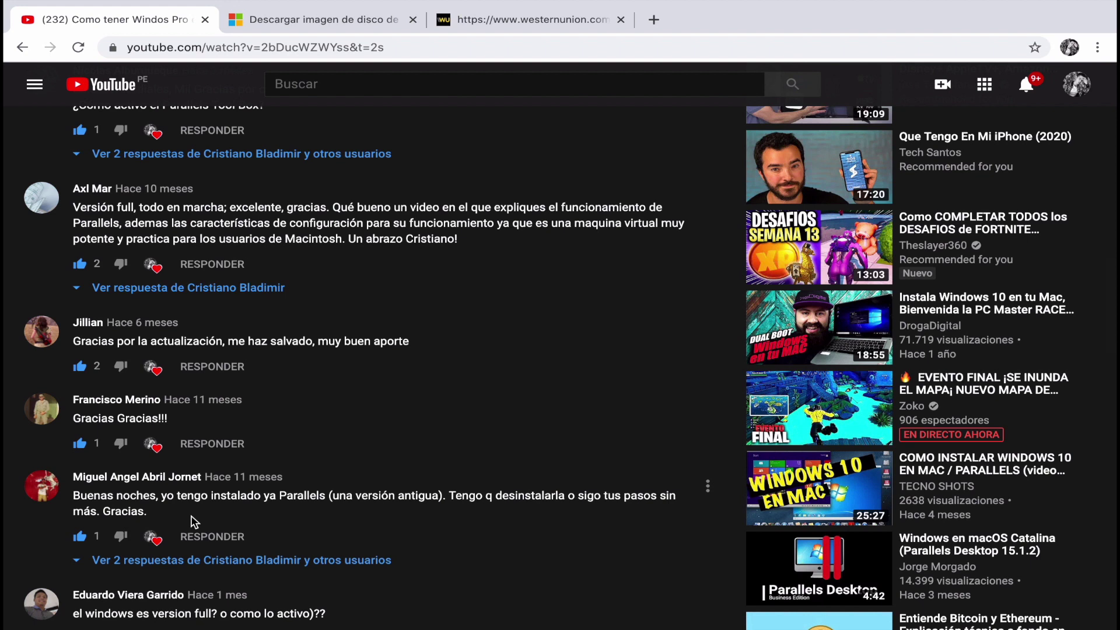
scroll(201, 499, down, 3)
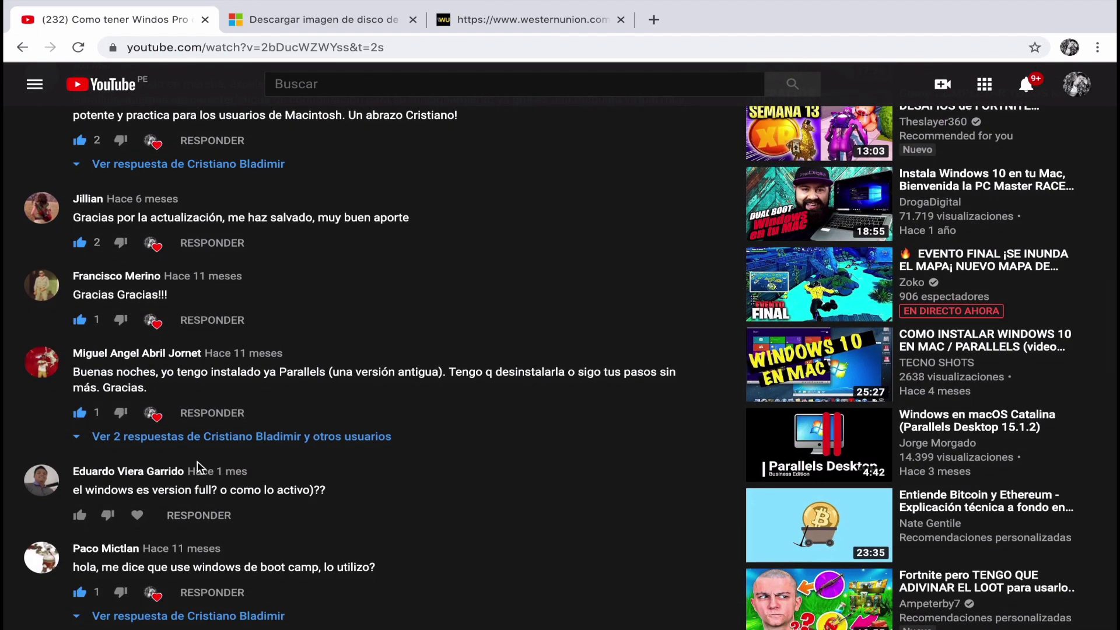
Step: Read further down the viewer comments on the YouTube video about Parallels
scroll(197, 461, down, 5)
scroll(197, 461, down, 3)
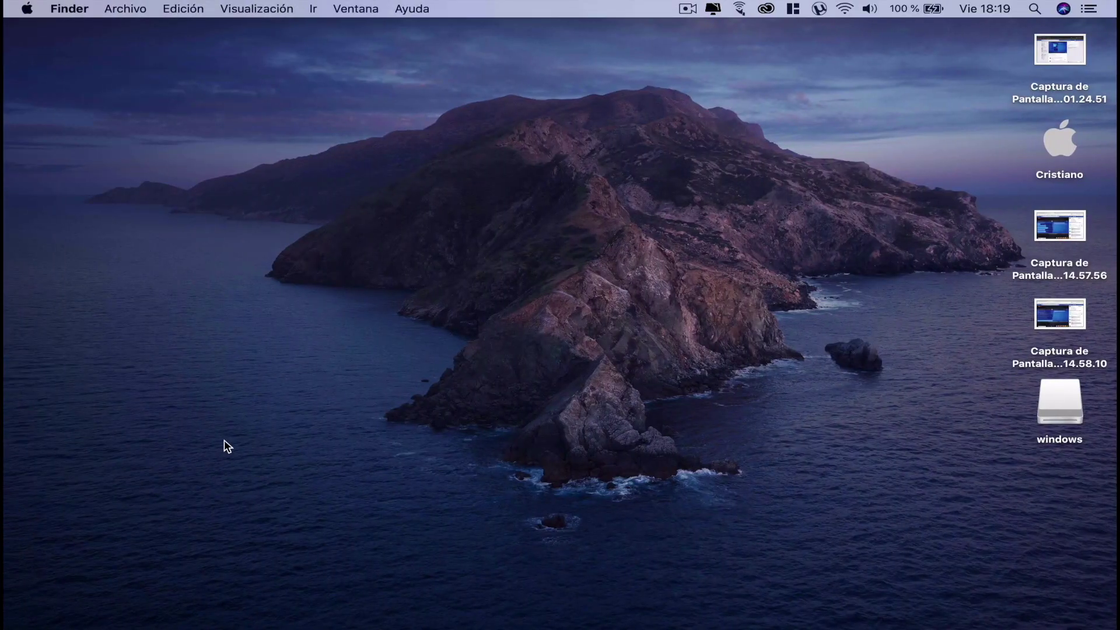
Step: Switch to Finder and open Parallels_Desktop_15.1.3.dmg from the Descargas folder
click(42, 610)
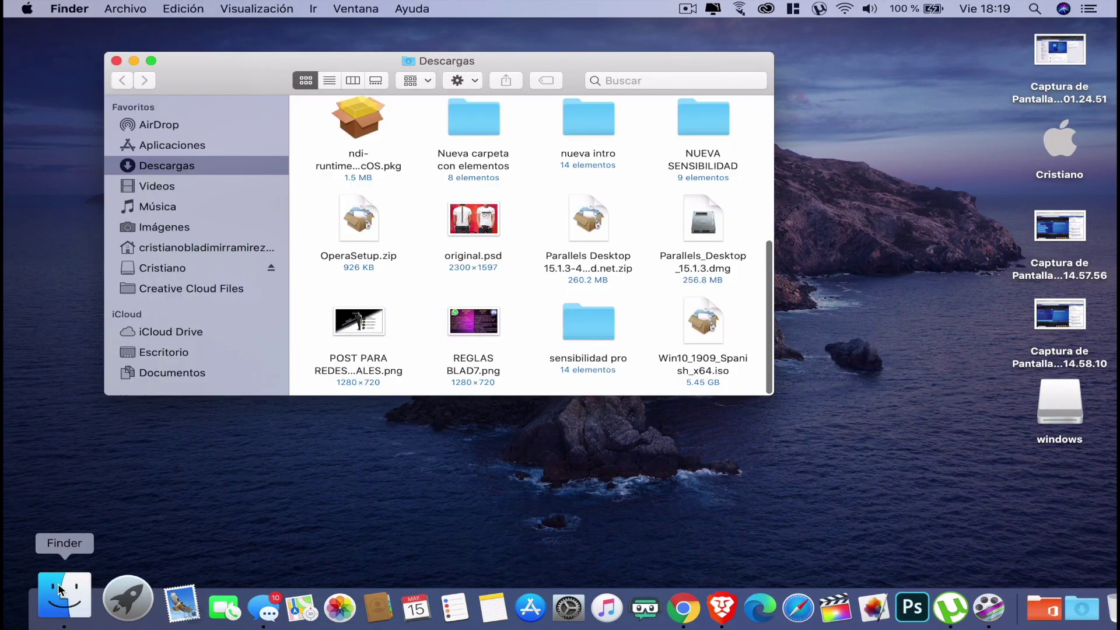
click(711, 225)
double_click(711, 226)
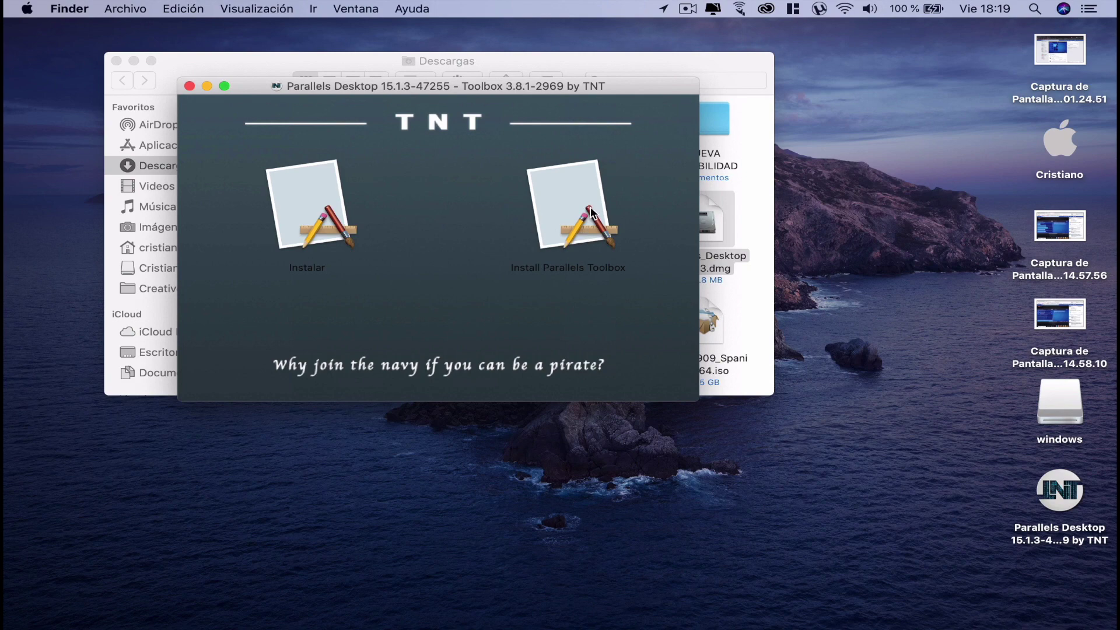
click(189, 86)
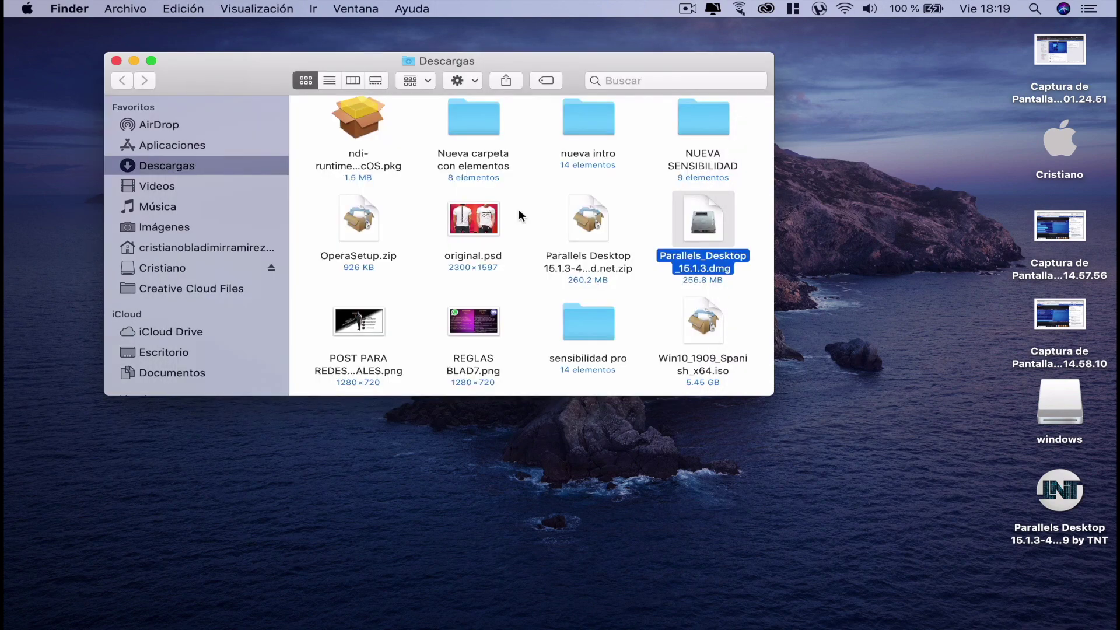
double_click(697, 225)
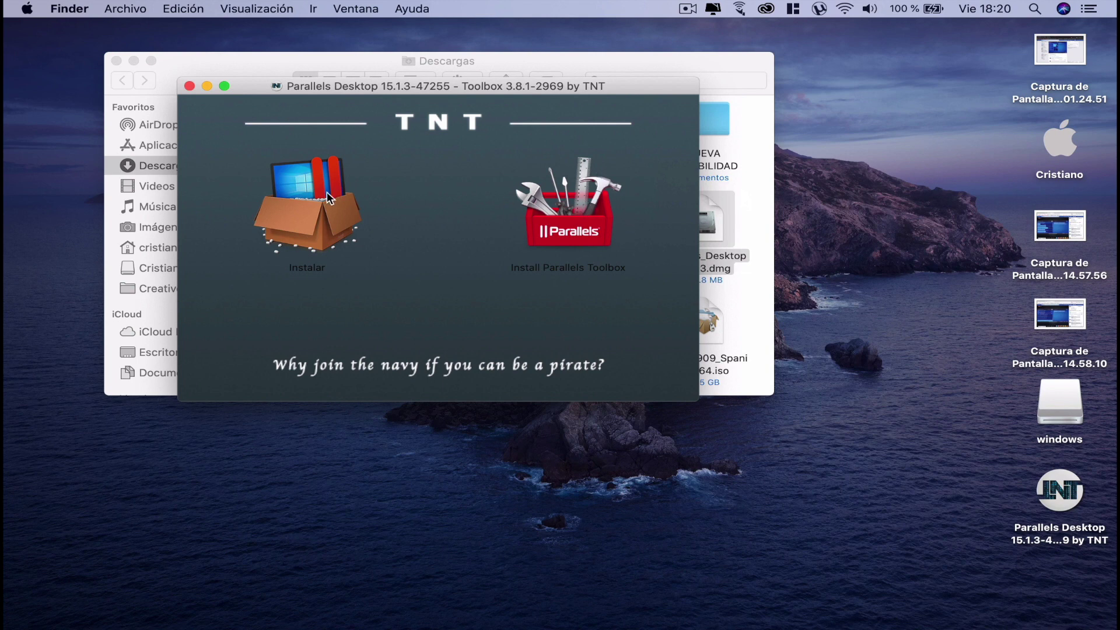
Step: Launch the Parallels Desktop installer and decline the update, choosing to use the current version
double_click(314, 215)
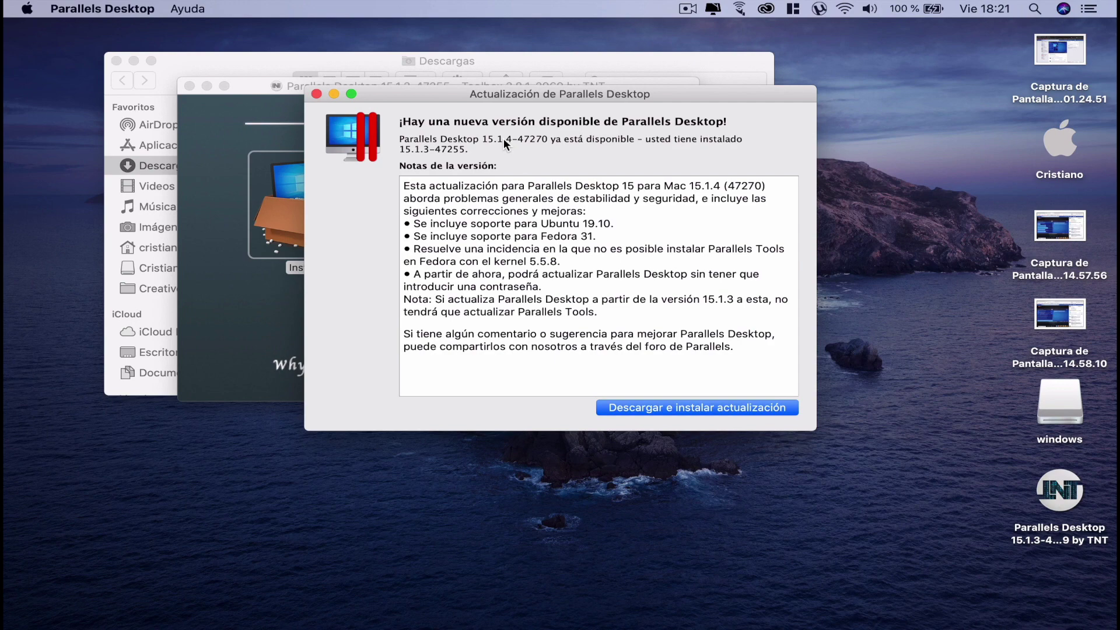
click(316, 94)
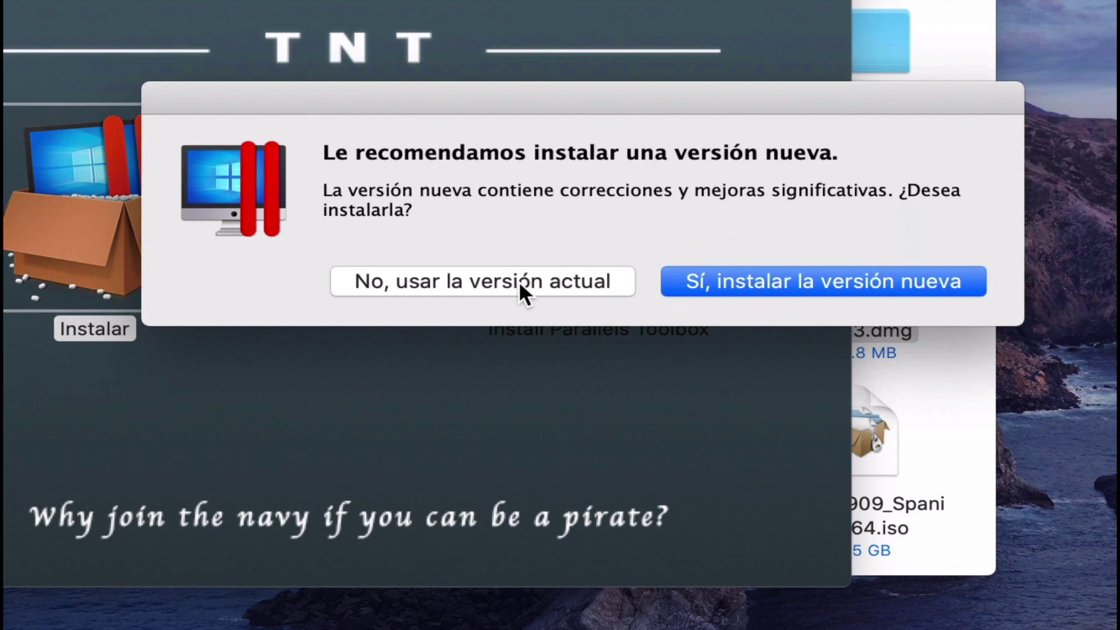
click(519, 281)
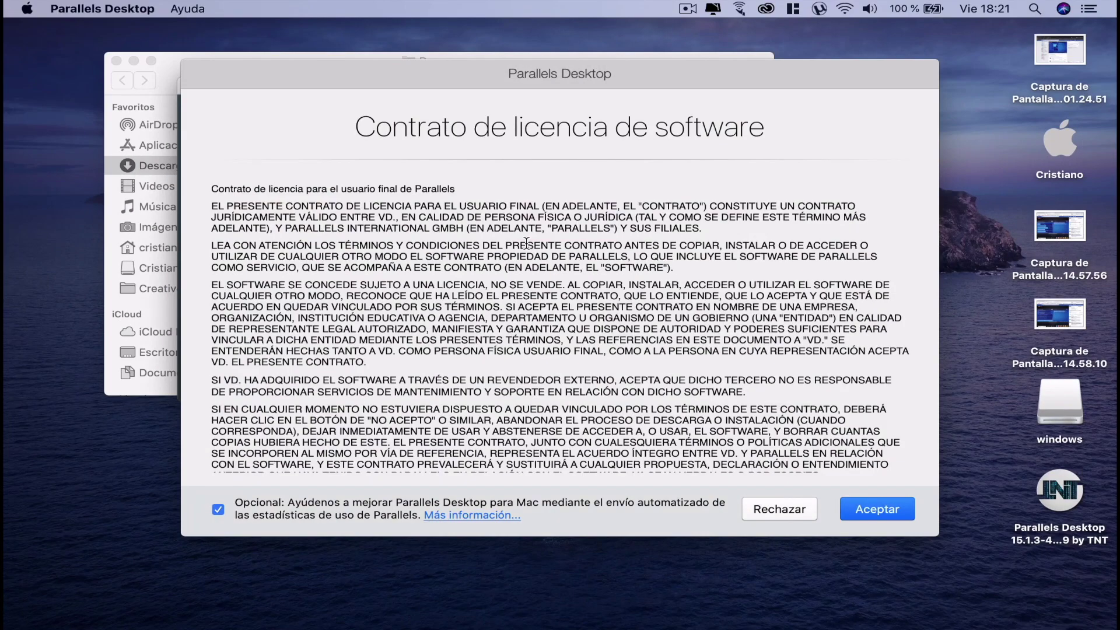
Step: Get past the software licence agreement and authorize the Parallels Desktop installation with the administrator password
key(Escape)
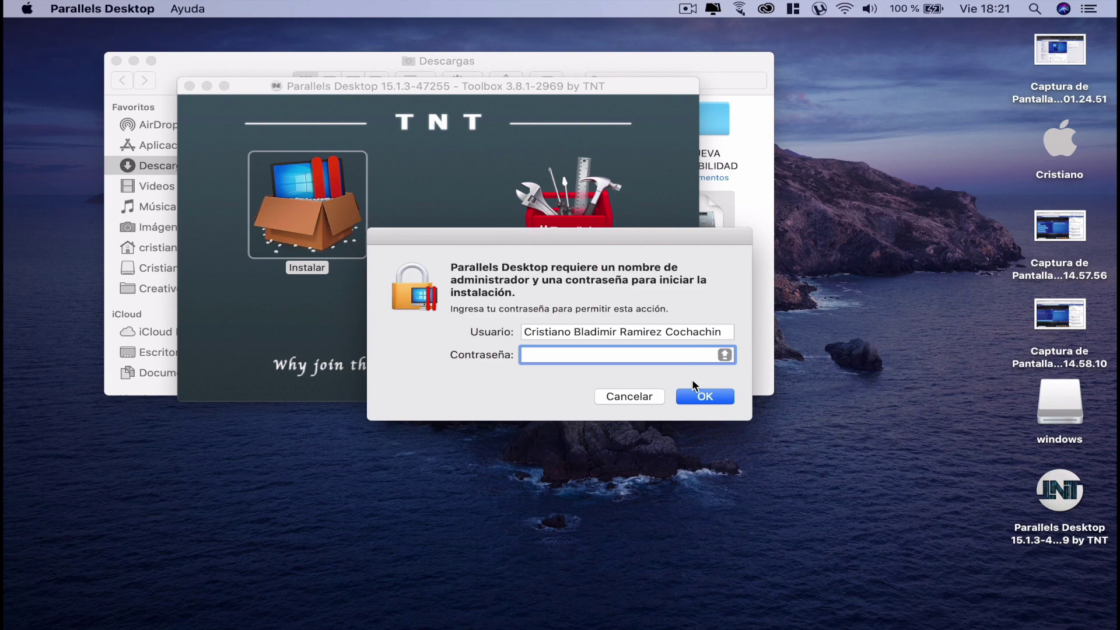
text(aaaaaaaaaaaaaa)
key(Return)
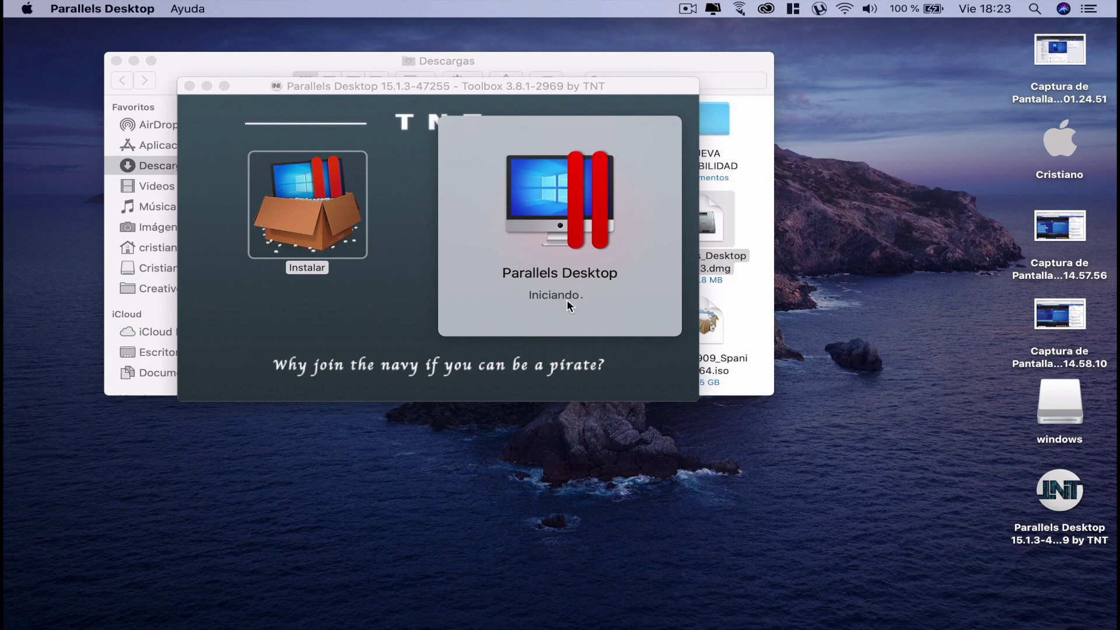
Step: Close the Parallels disk image window and the Descargas window while Parallels Desktop starts
click(187, 89)
click(117, 60)
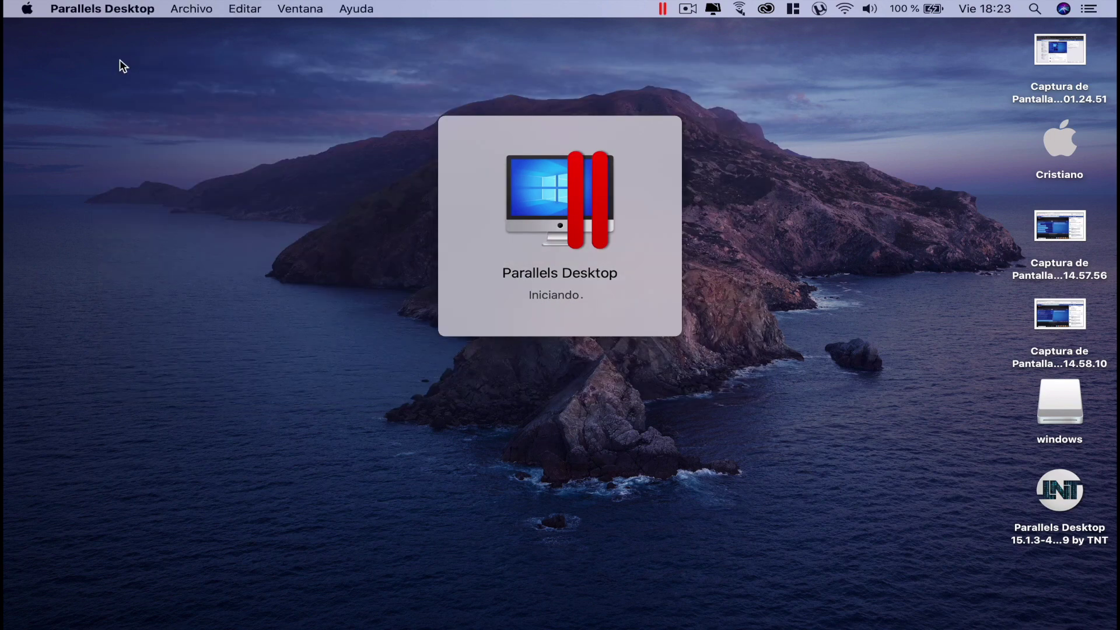
click(231, 141)
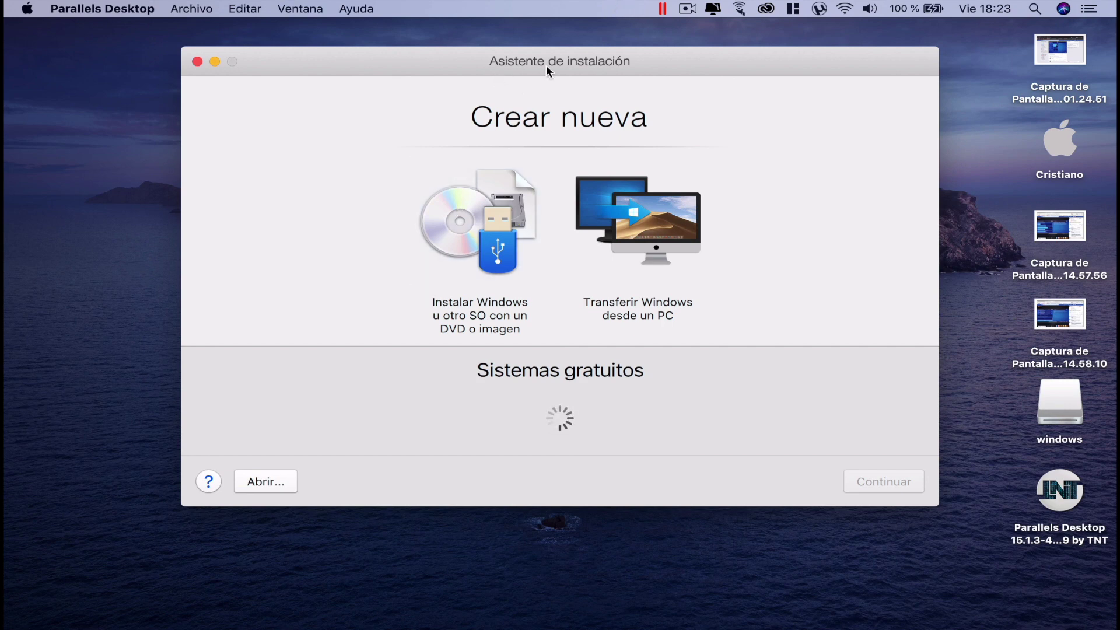
Step: Choose to install Windows from an image and continue with Win10_1909_Spanish_x64.iso on the windows drive, checking its location in Finder
click(498, 218)
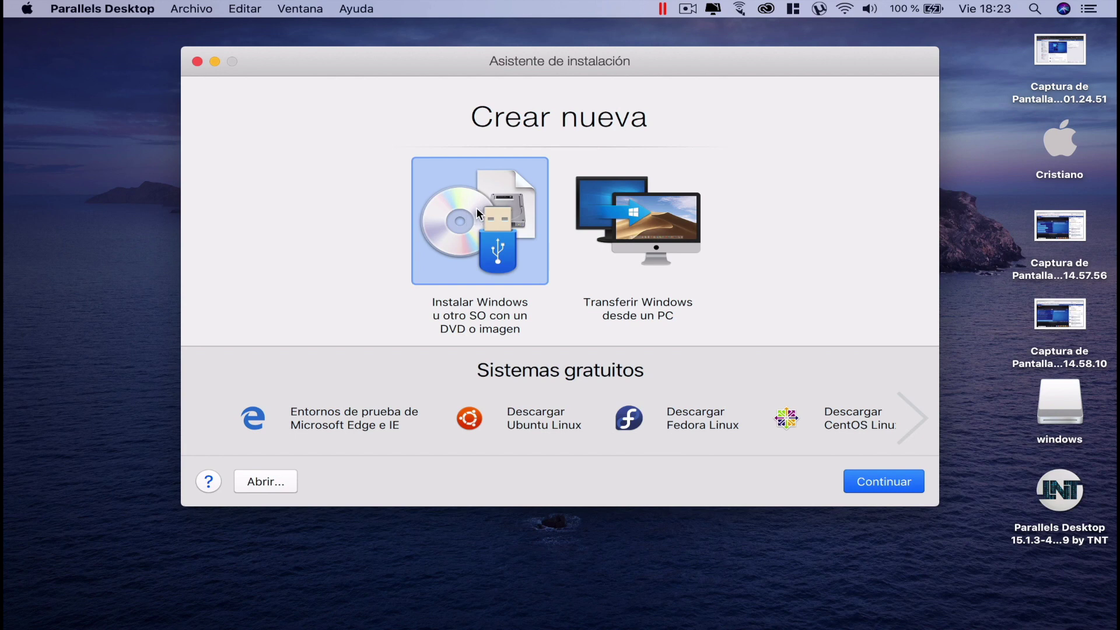
double_click(463, 245)
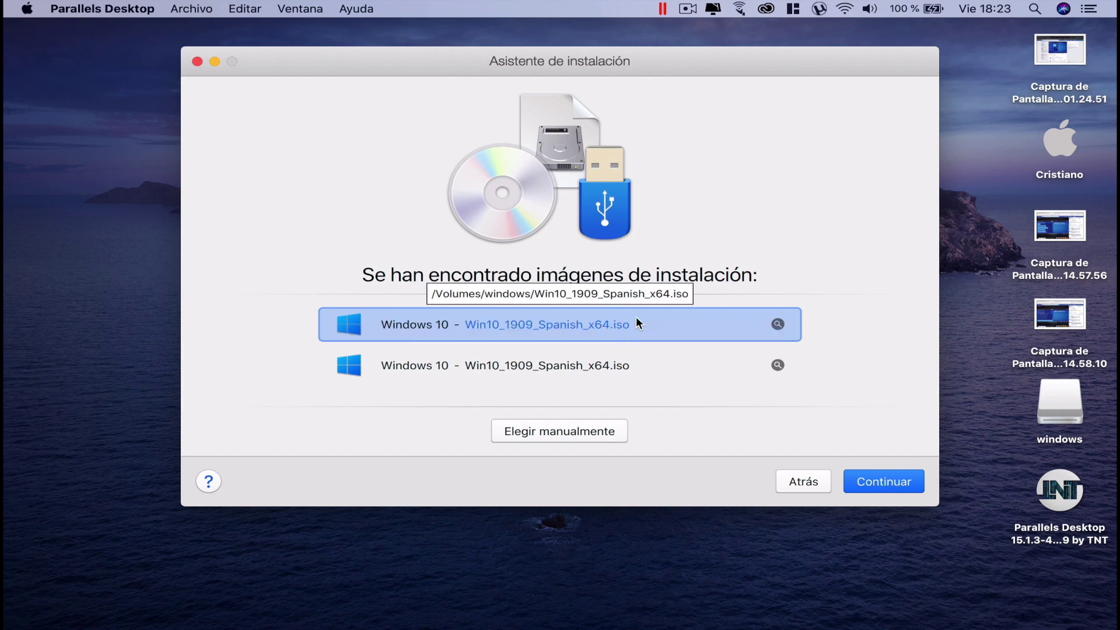
click(778, 323)
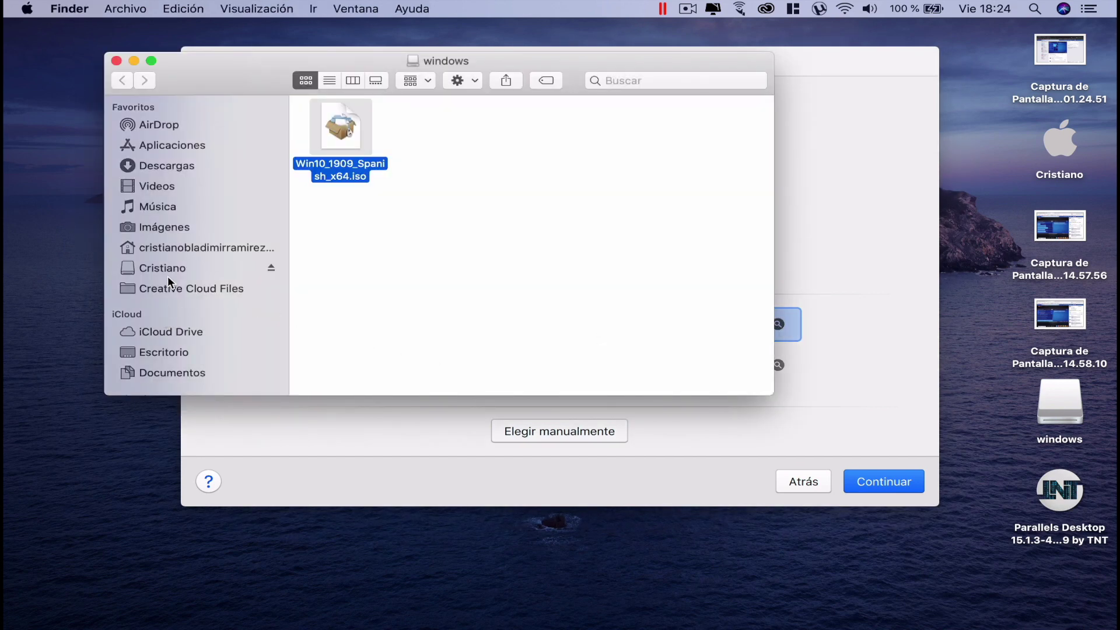
scroll(168, 285, down, 5)
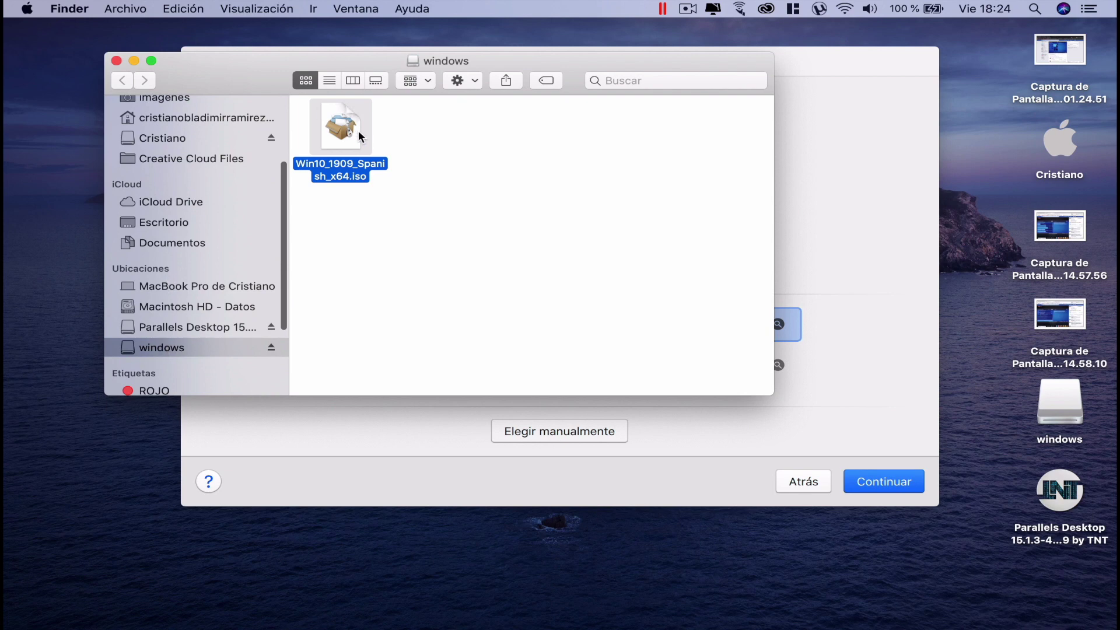
click(868, 483)
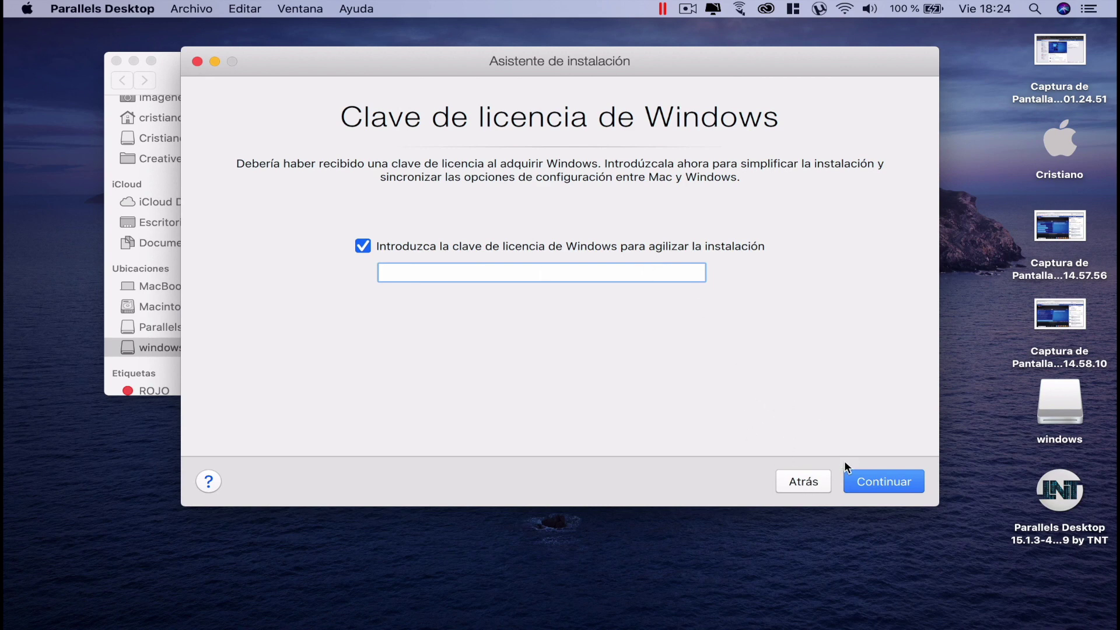
Step: Skip the Windows licence key and create the virtual machine Windows 10 (1) with Productividad as its main use
click(860, 481)
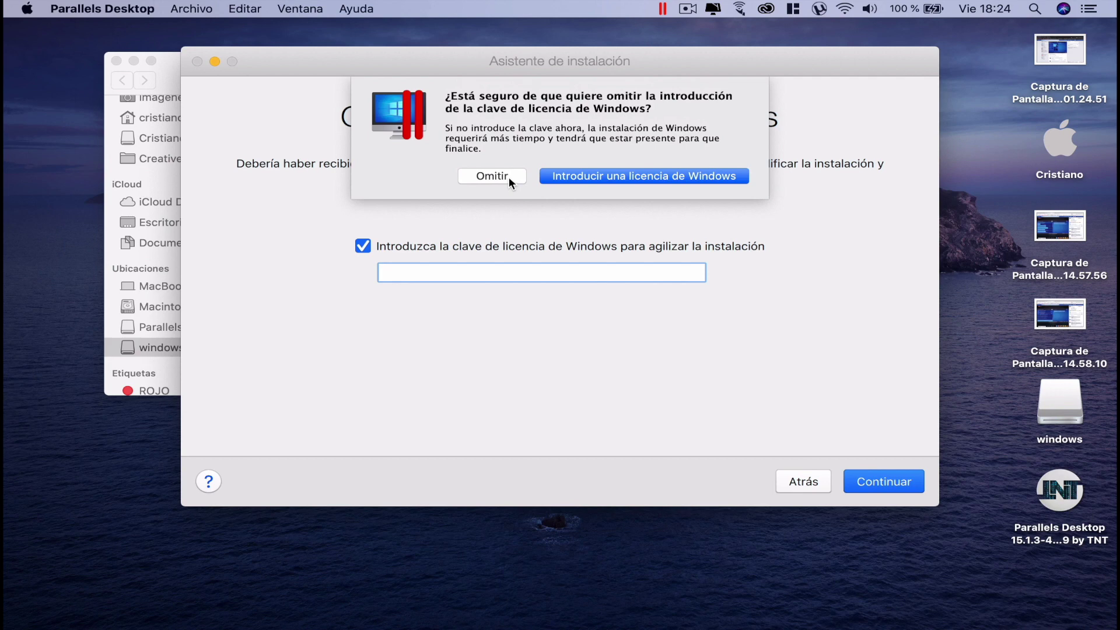
click(509, 176)
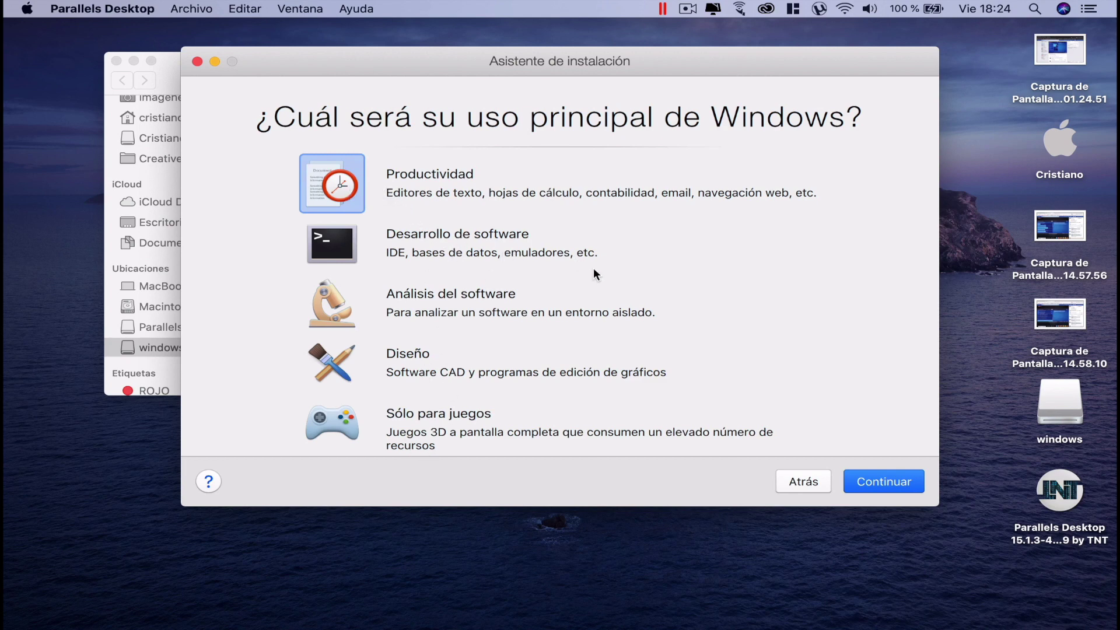
click(859, 474)
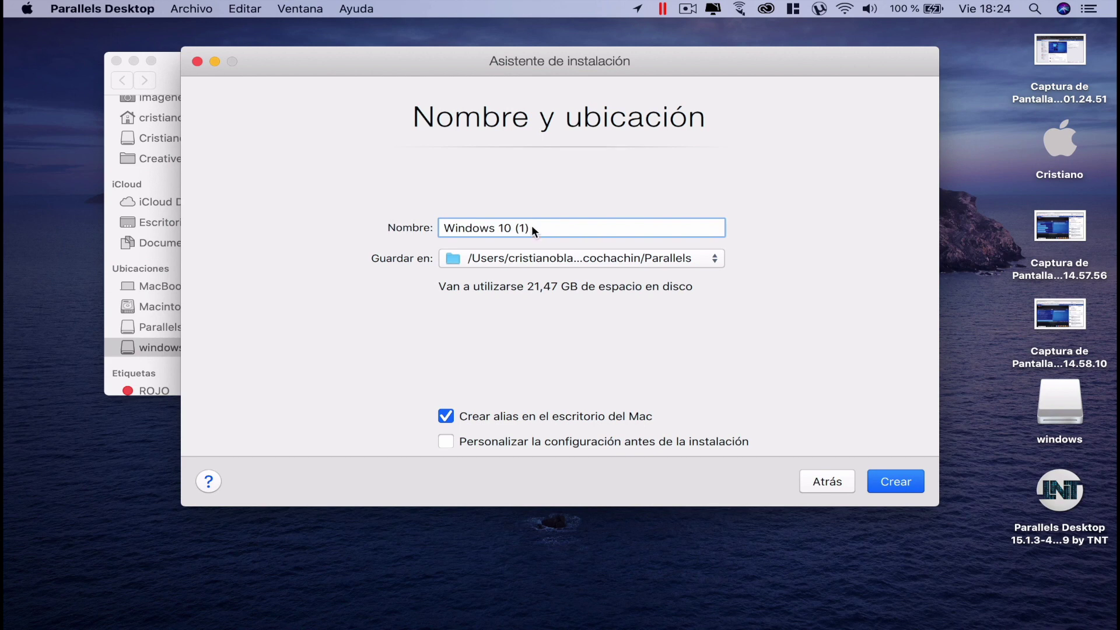
click(889, 483)
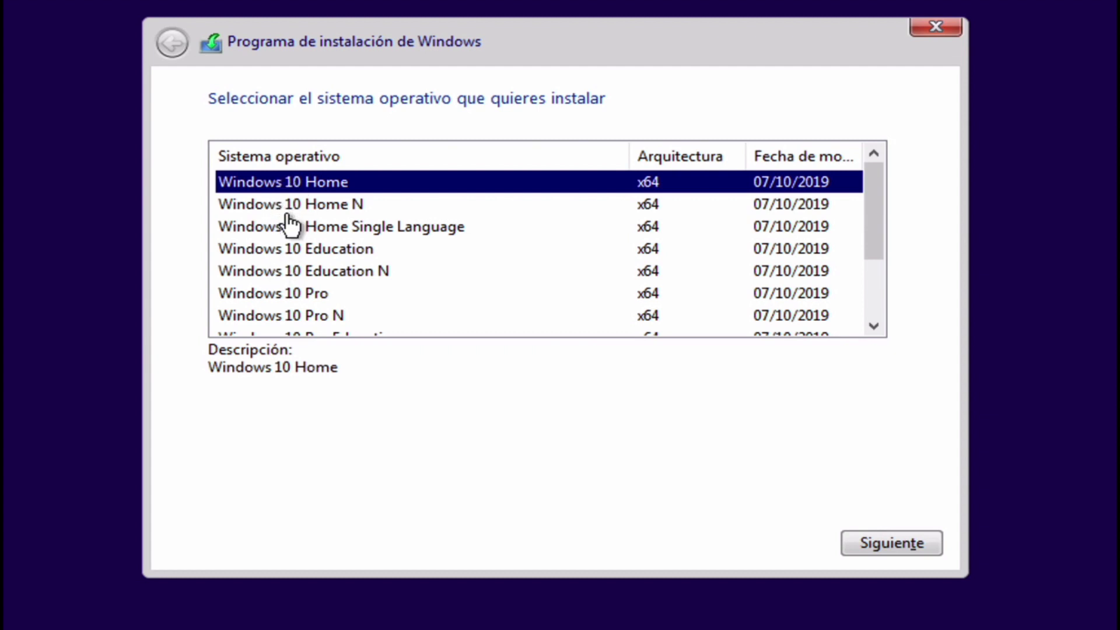
Step: Choose Windows 10 Pro x64 as the edition to install and close the copy authenticity warning during setup
click(281, 279)
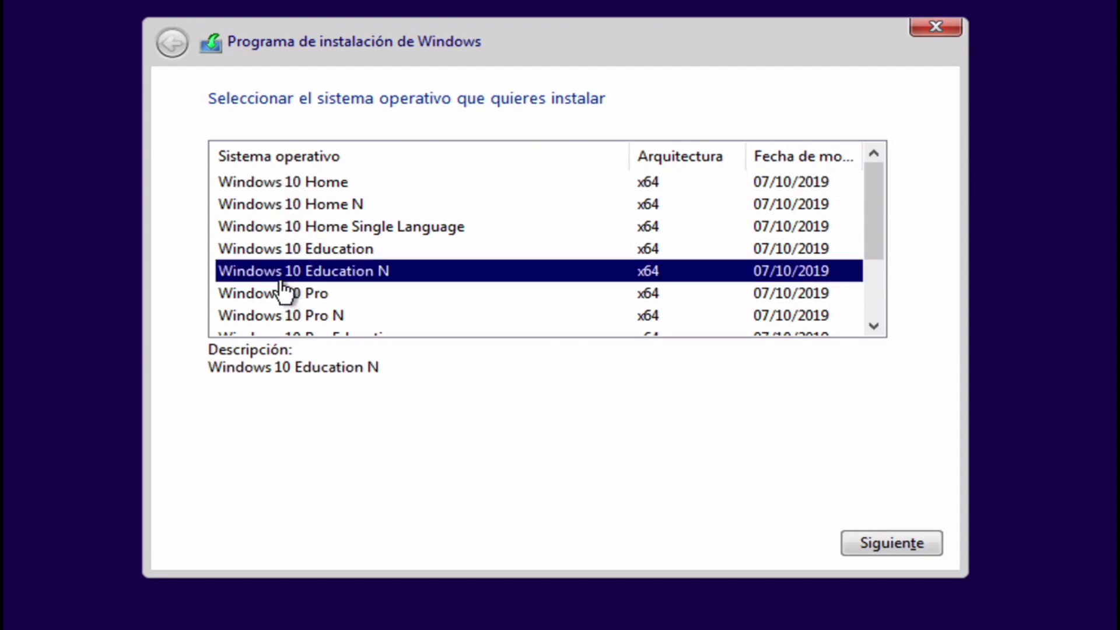
click(283, 298)
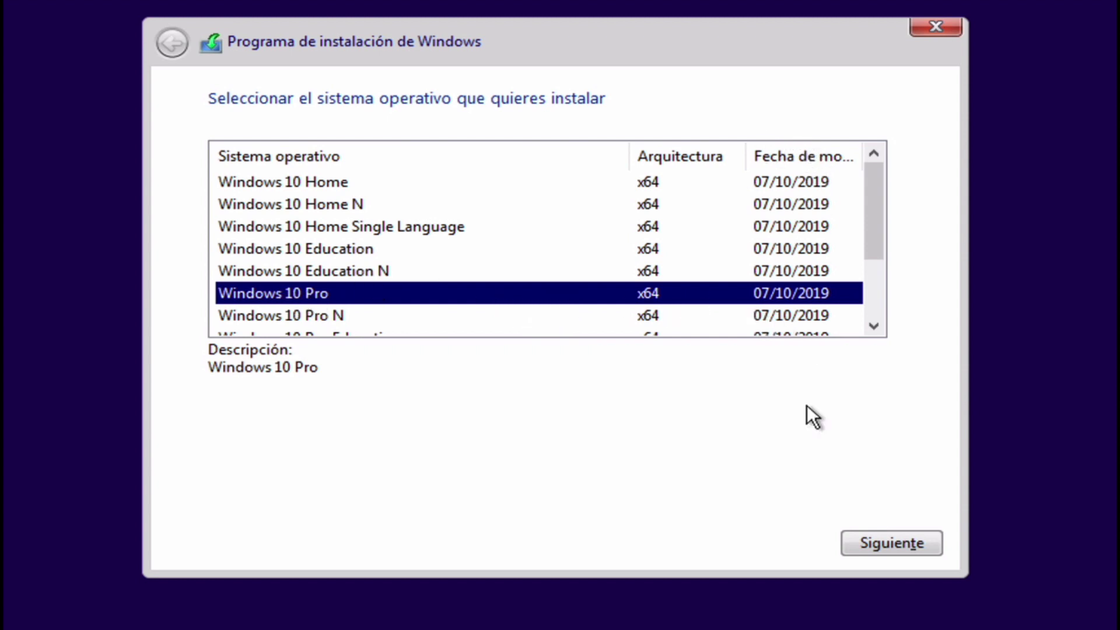
click(879, 543)
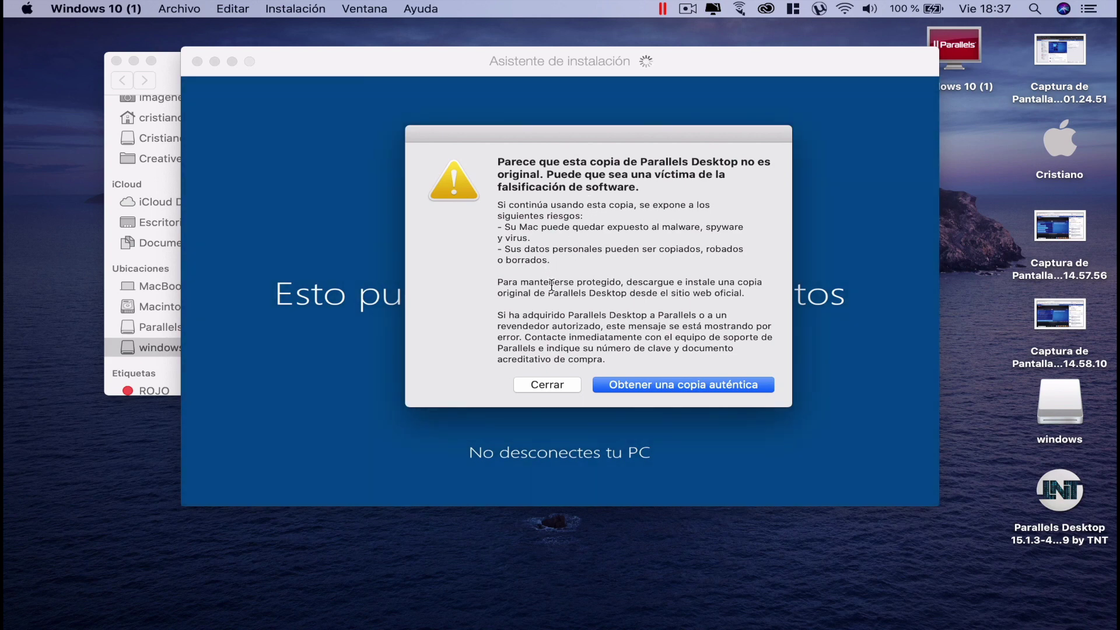
click(547, 385)
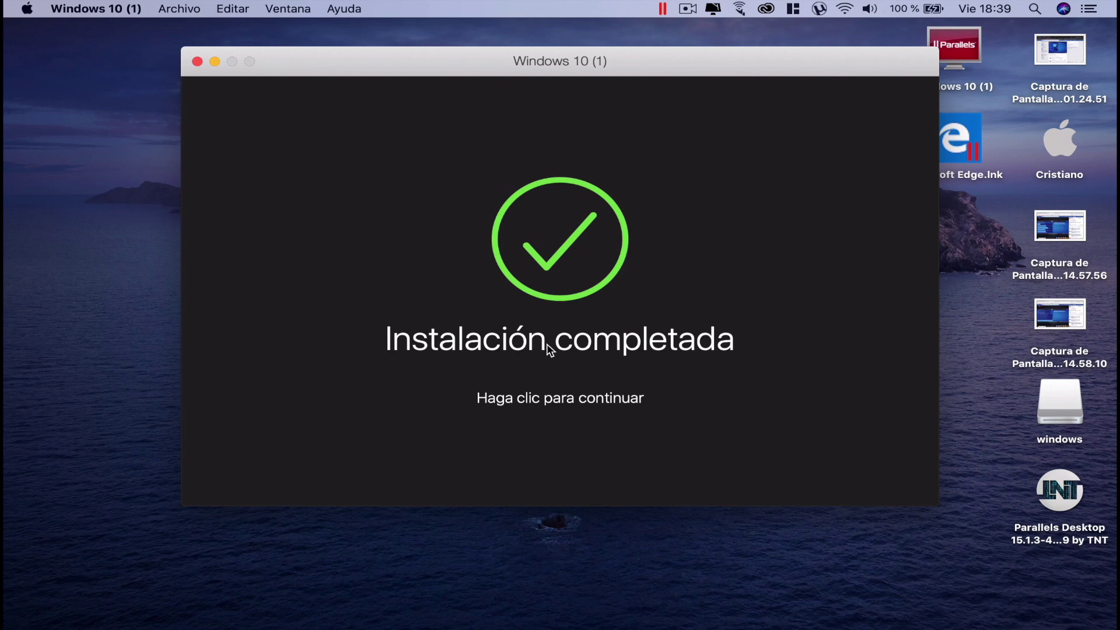
Step: Enter the newly installed Windows 10 (1) machine and switch it to Coherence mode, continuing past the introduction
click(566, 278)
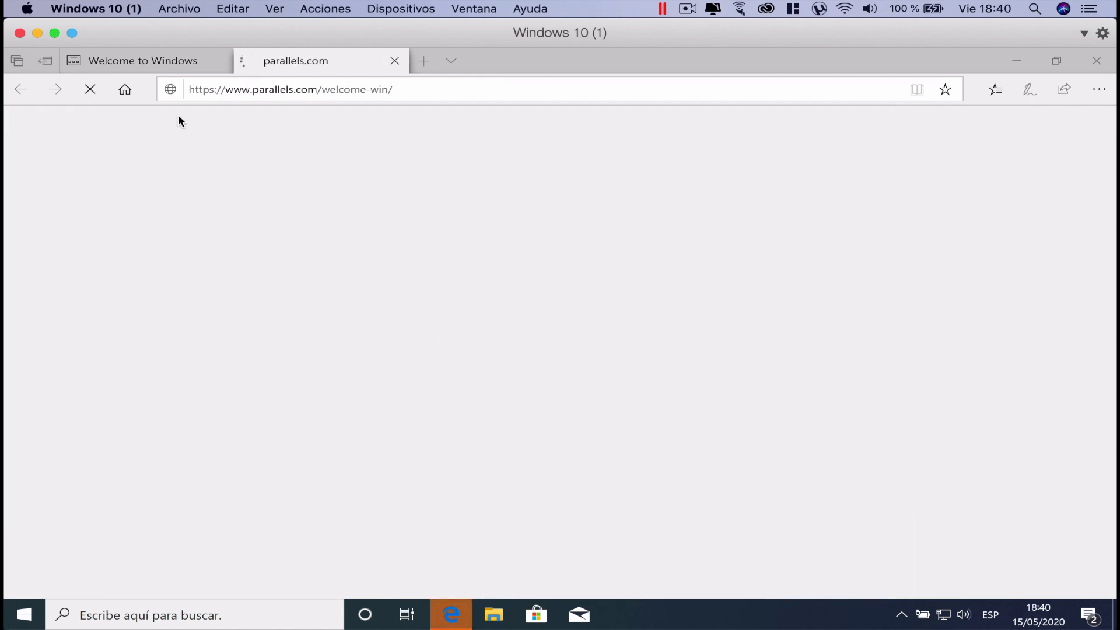
click(71, 32)
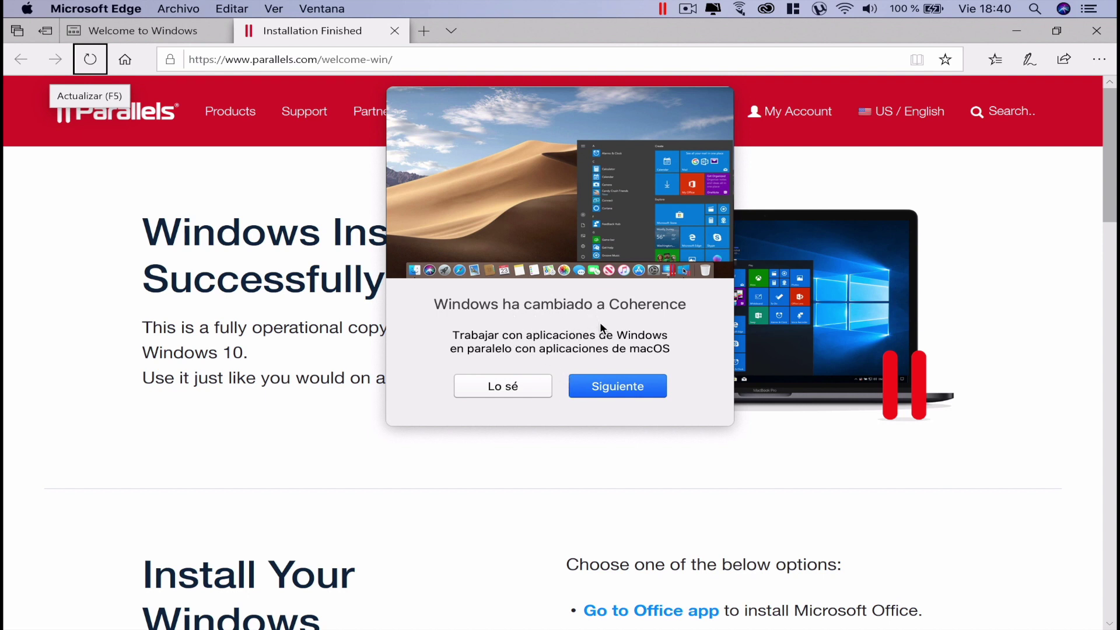
click(601, 378)
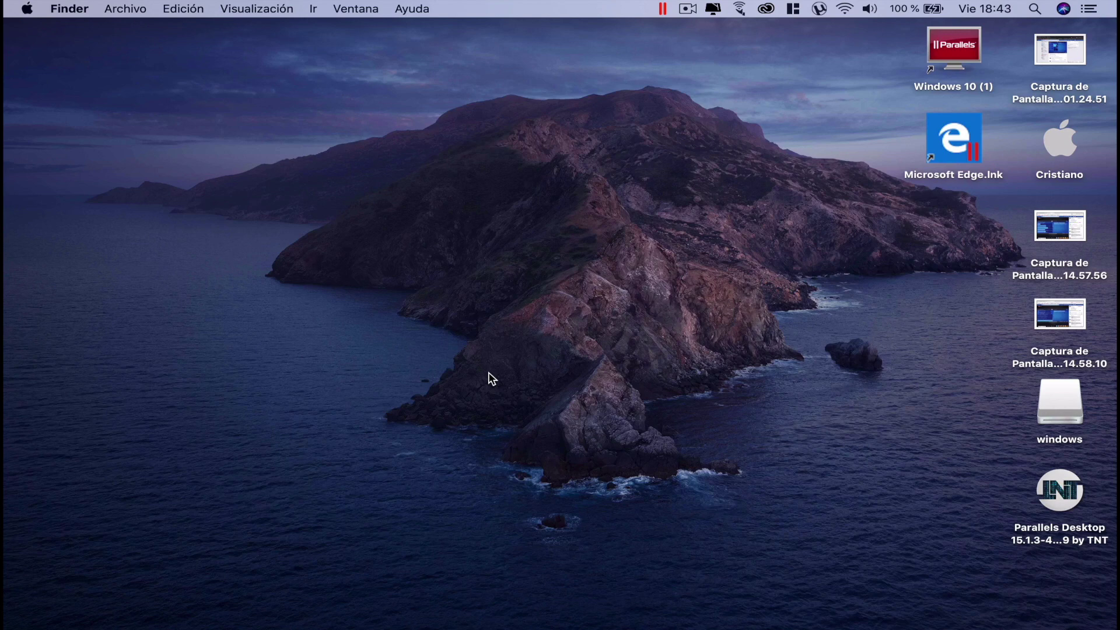
Step: Resume the suspended Windows 10 (1) virtual machine and close the copy authenticity warning
mouse_move(669, 621)
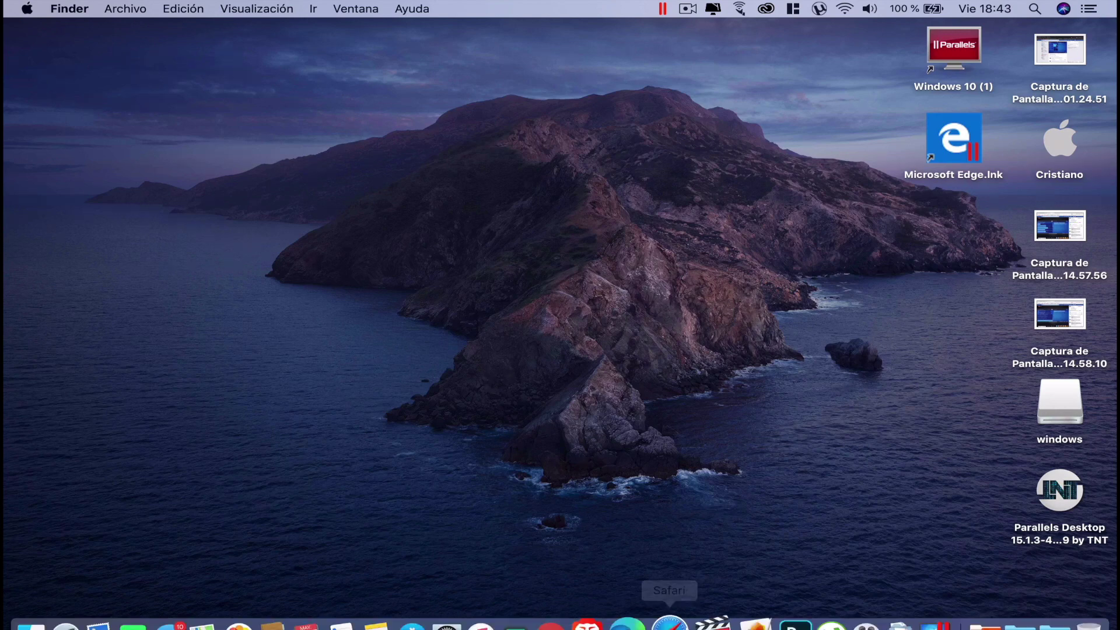
click(914, 607)
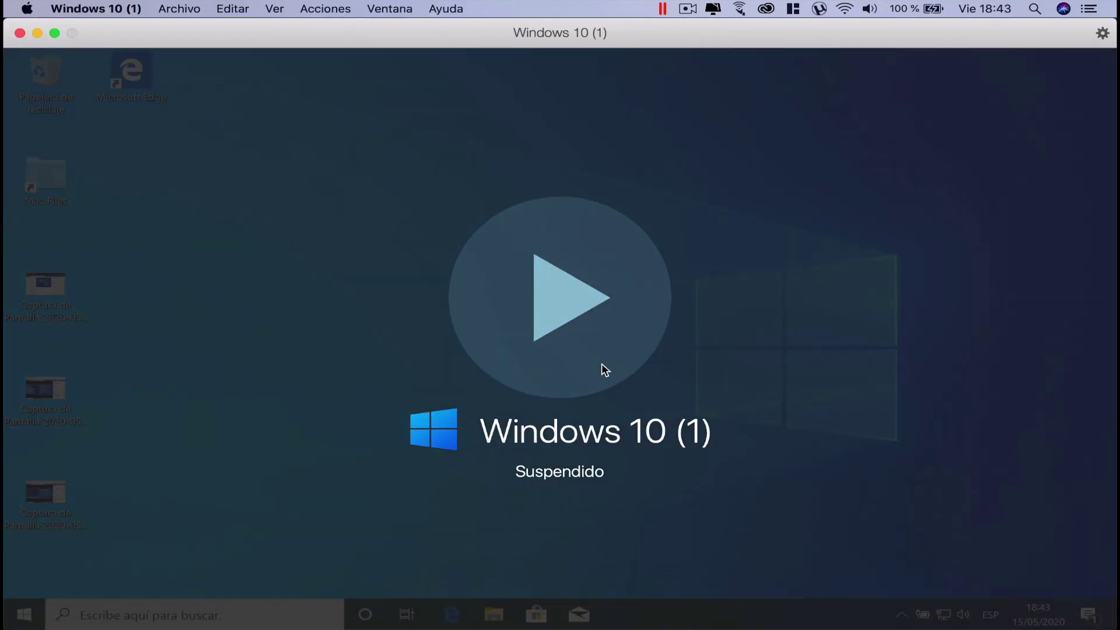
mouse_move(886, 617)
click(499, 266)
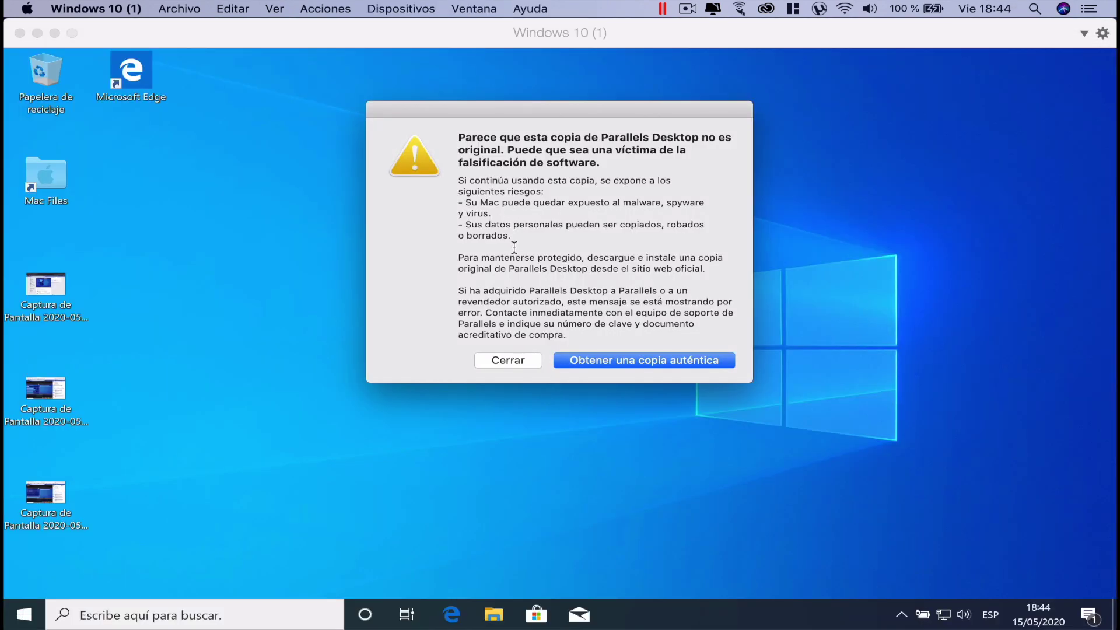
click(498, 361)
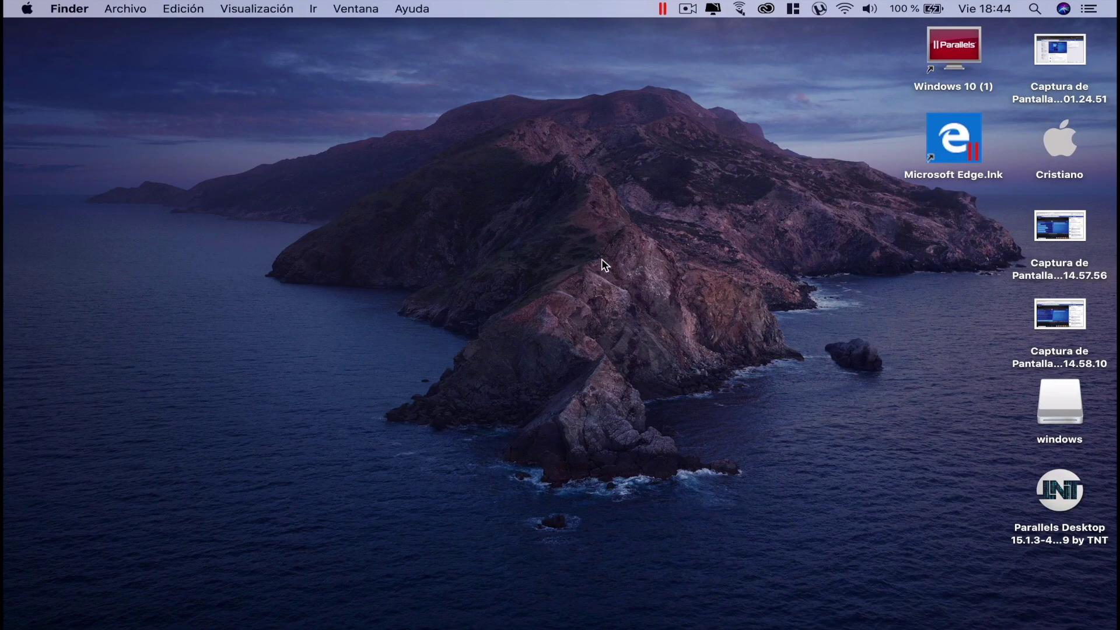
Step: Open the Windows 10 (1) machine from its alias on the Mac desktop and make it full screen
key(ctrl+Right)
key(ctrl+Left)
key(ctrl+Left)
double_click(943, 49)
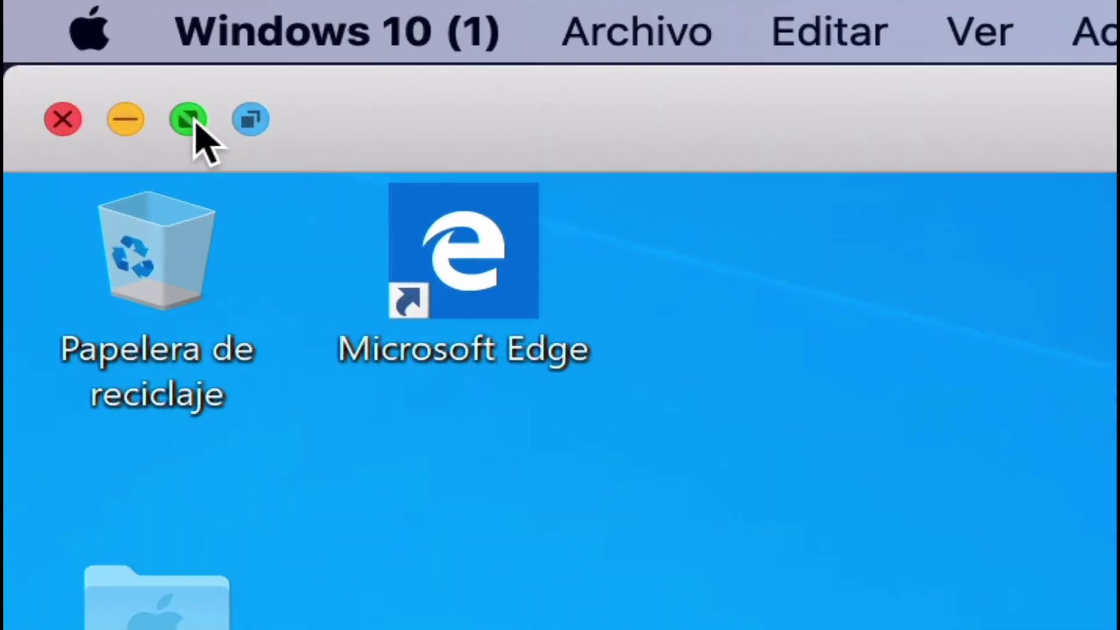
click(55, 33)
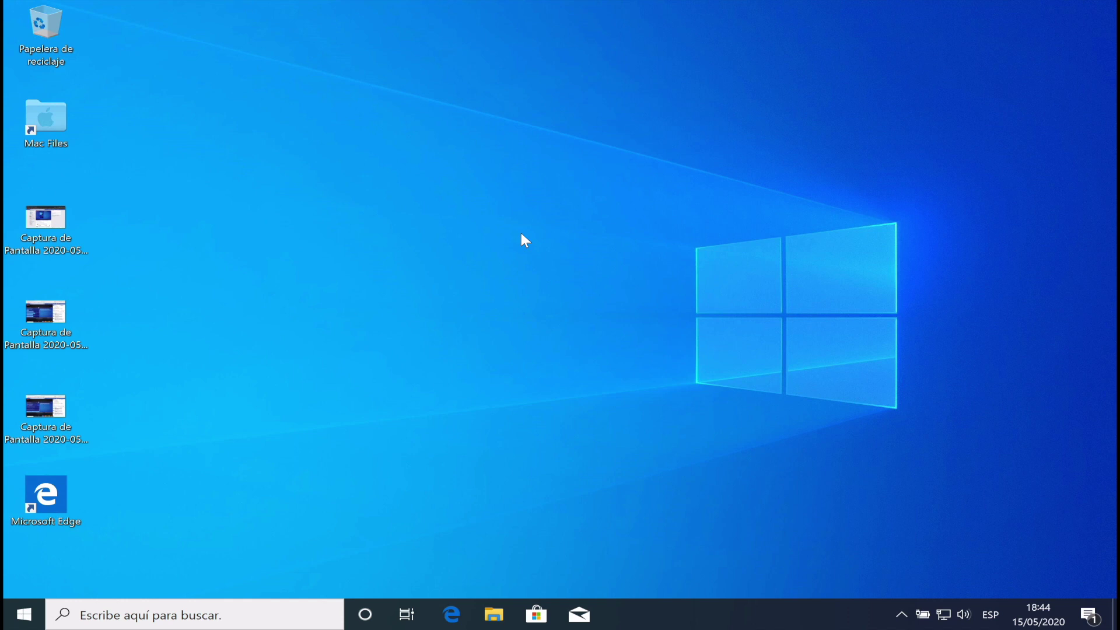
Step: Switch back and forth between the full-screen Windows 10 desktop and the Mac desktop, ending on Windows
click(170, 612)
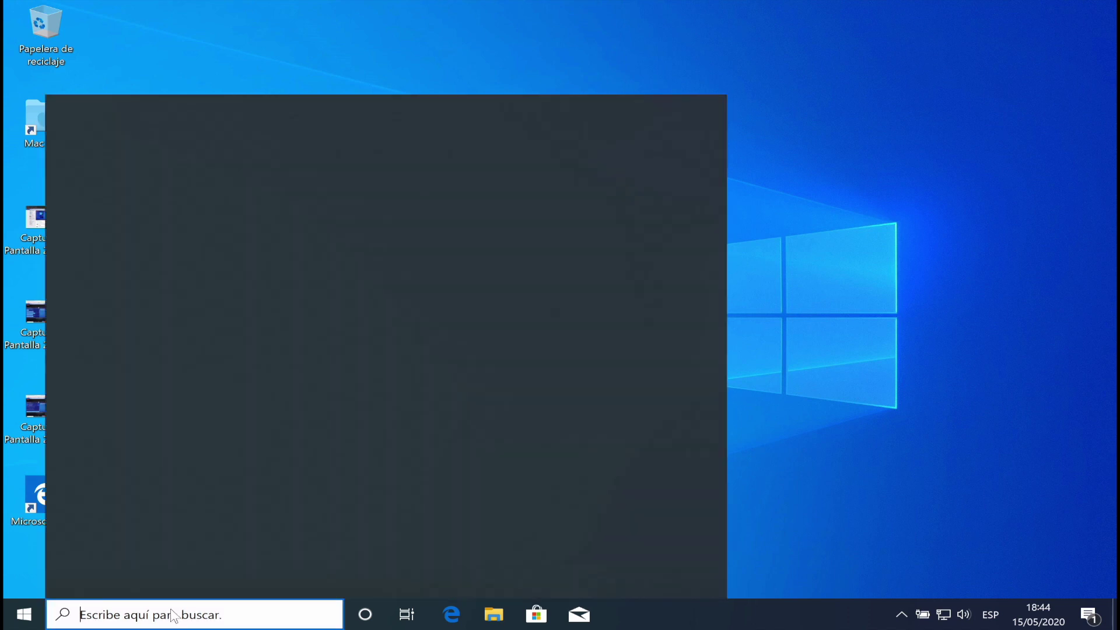
key(Escape)
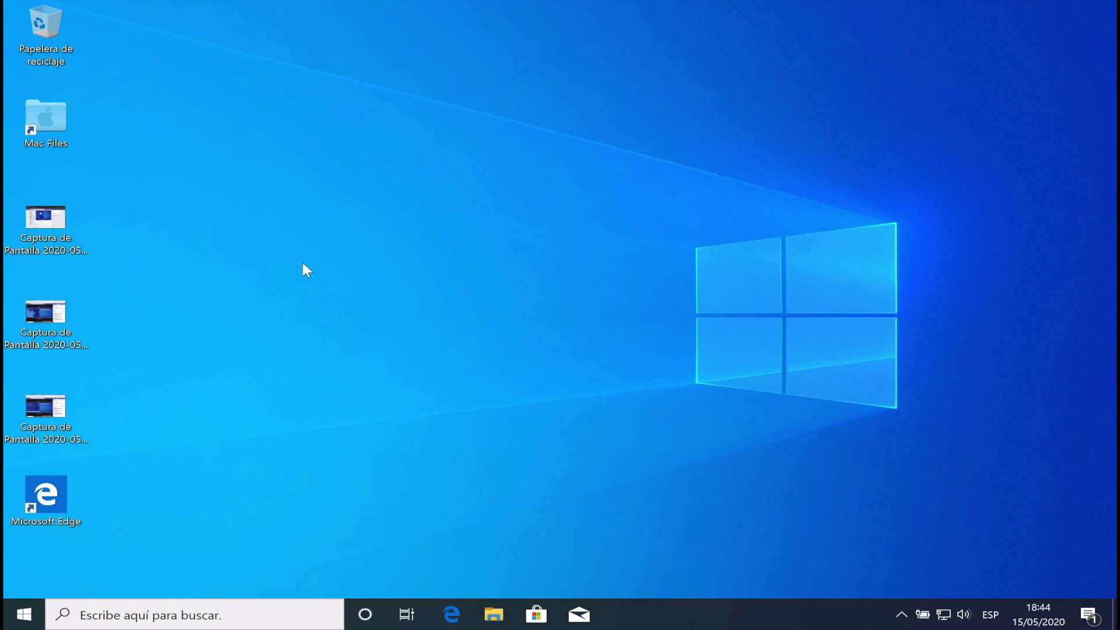
key(ctrl+Left)
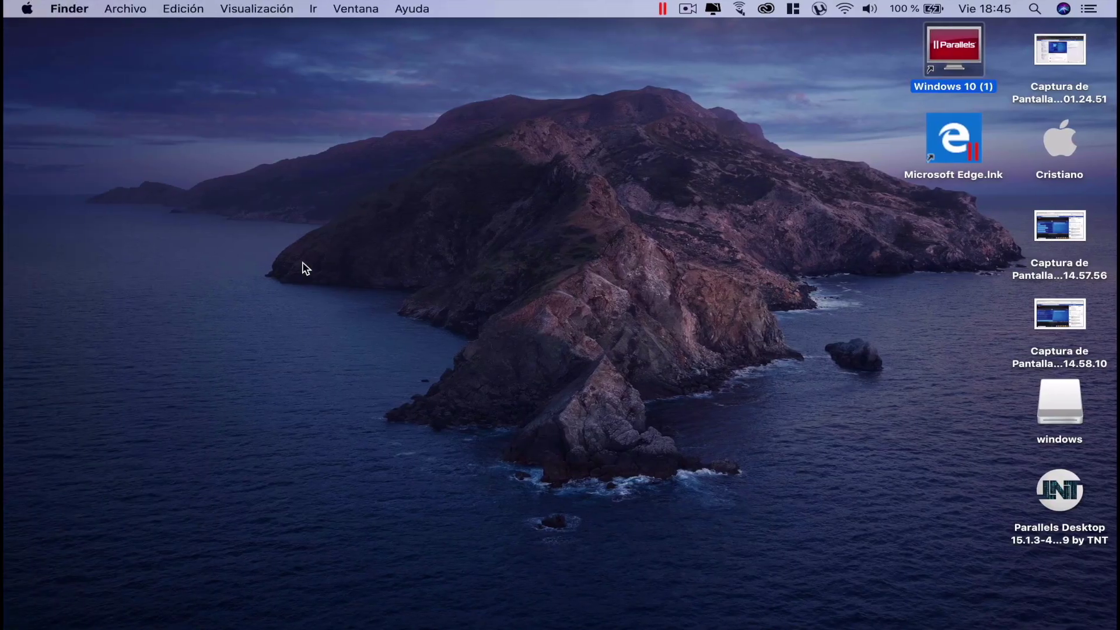
key(ctrl+Right)
key(ctrl+Left)
key(ctrl+Right)
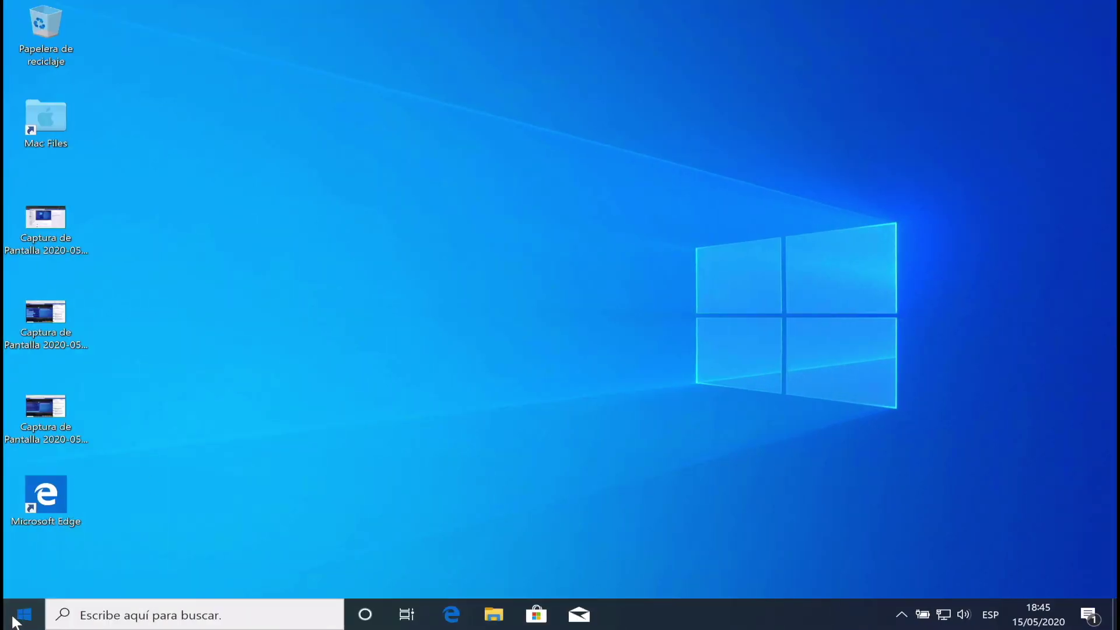
Step: Review the device and Windows specifications on the Acerca de page of the Windows system settings and close the settings
click(19, 617)
mouse_move(26, 422)
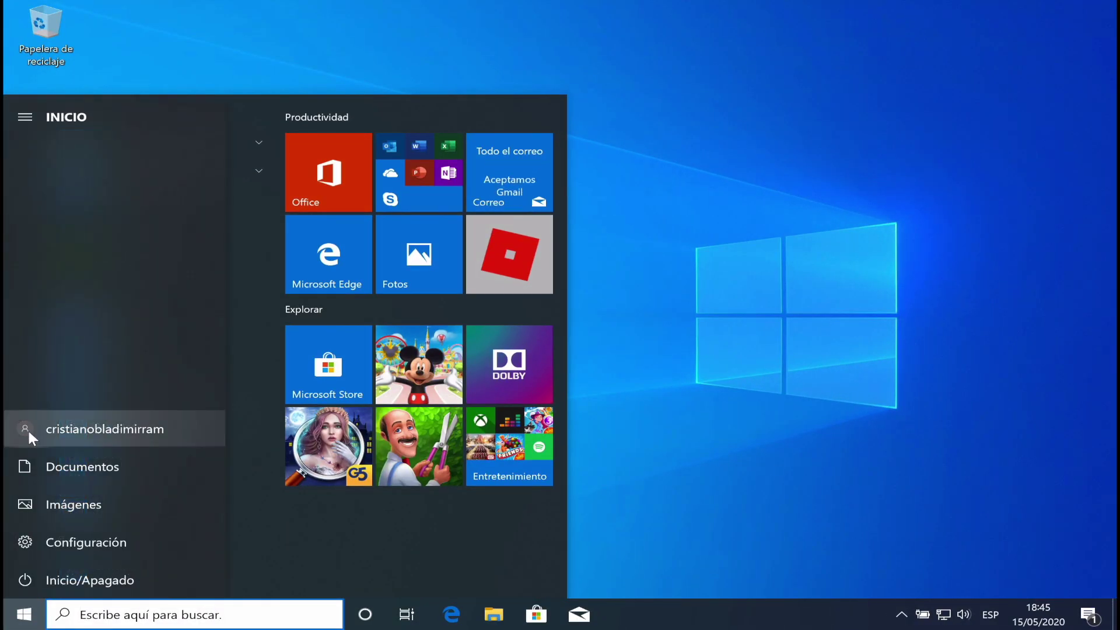
click(33, 524)
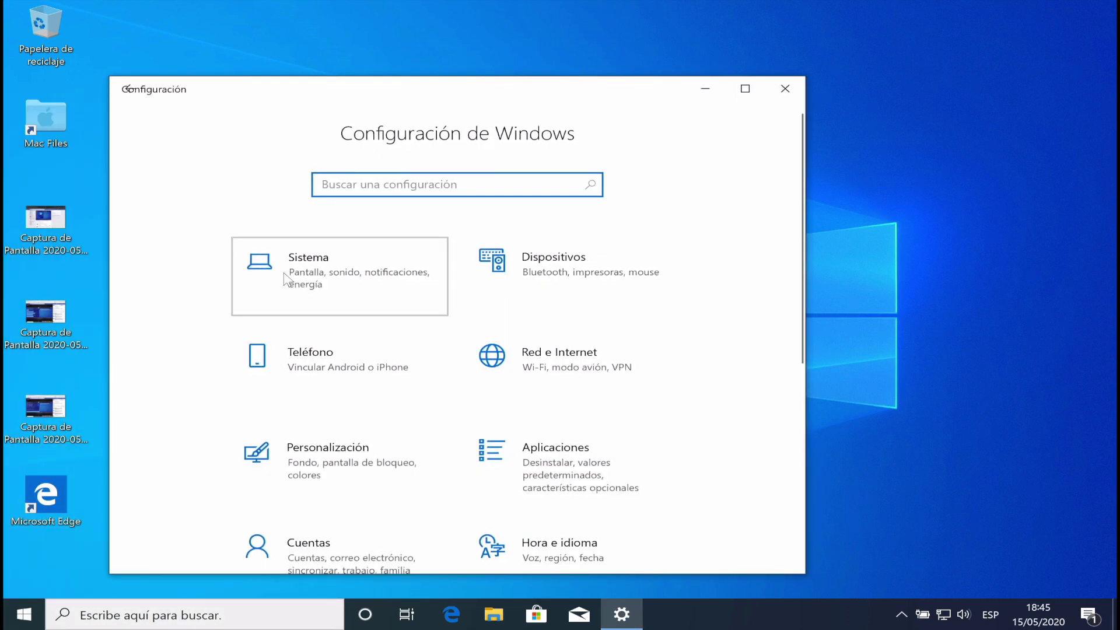
click(285, 278)
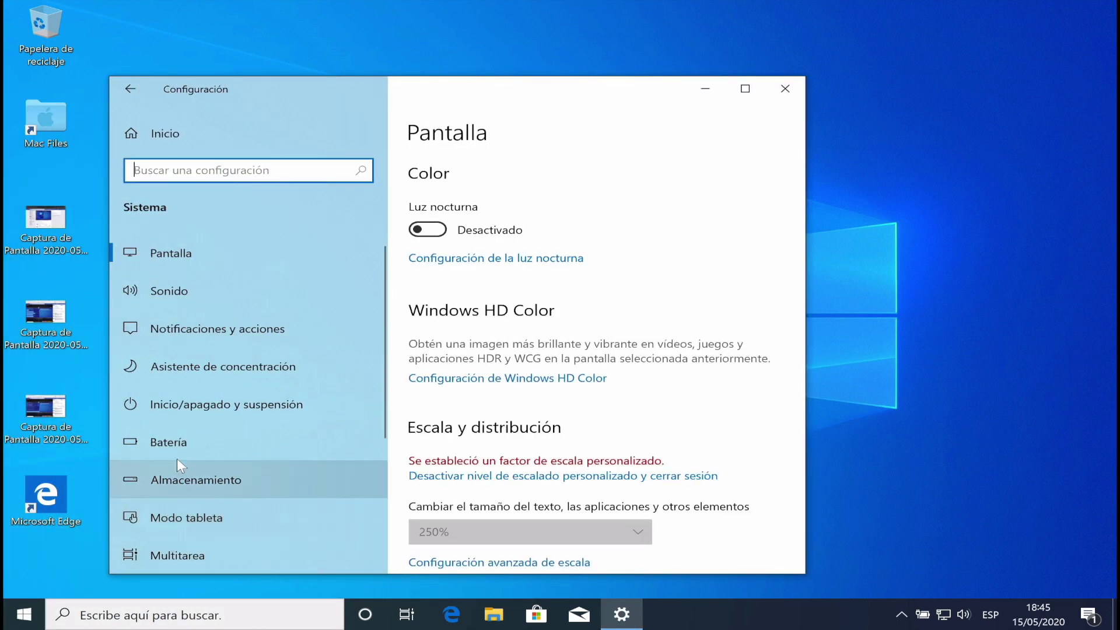
scroll(181, 459, down, 2)
scroll(185, 454, down, 2)
click(166, 493)
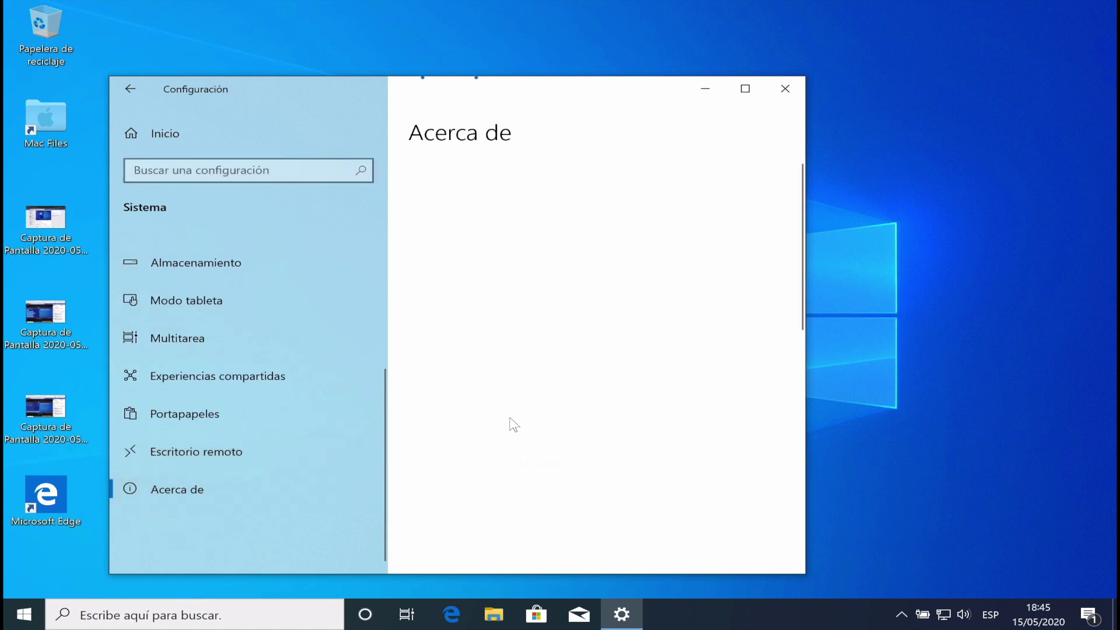
scroll(497, 376, down, 3)
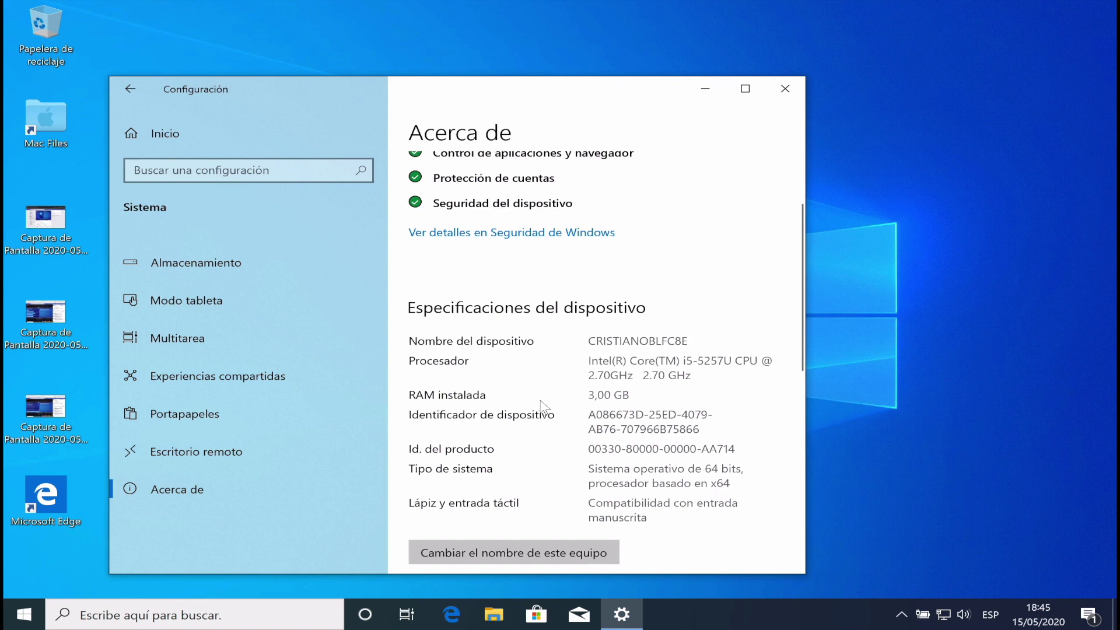
scroll(542, 402, down, 2)
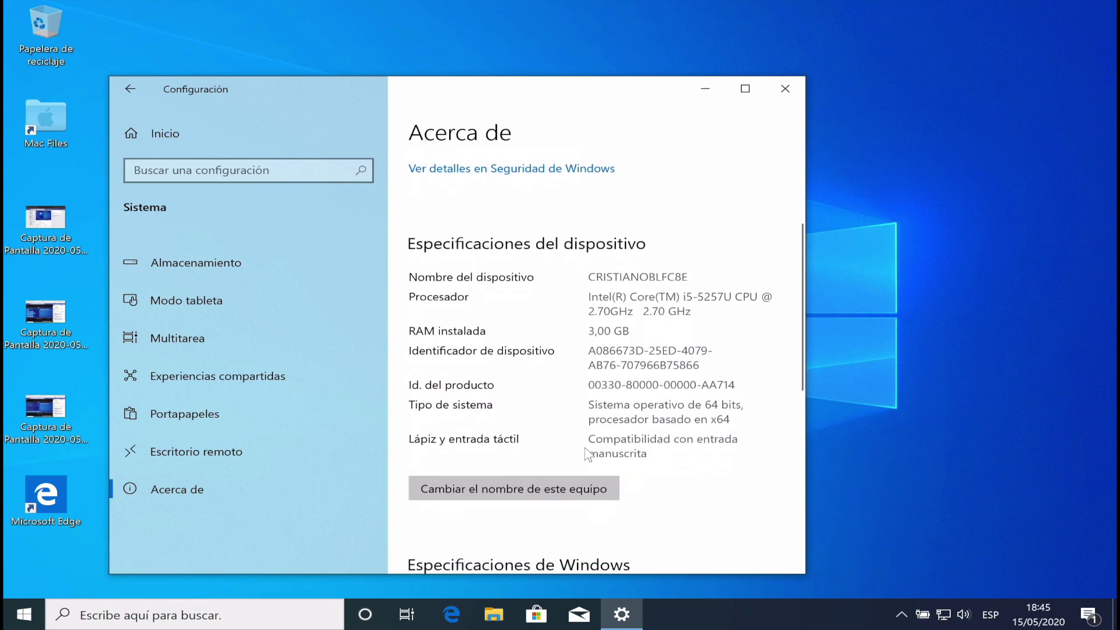
scroll(574, 400, down, 3)
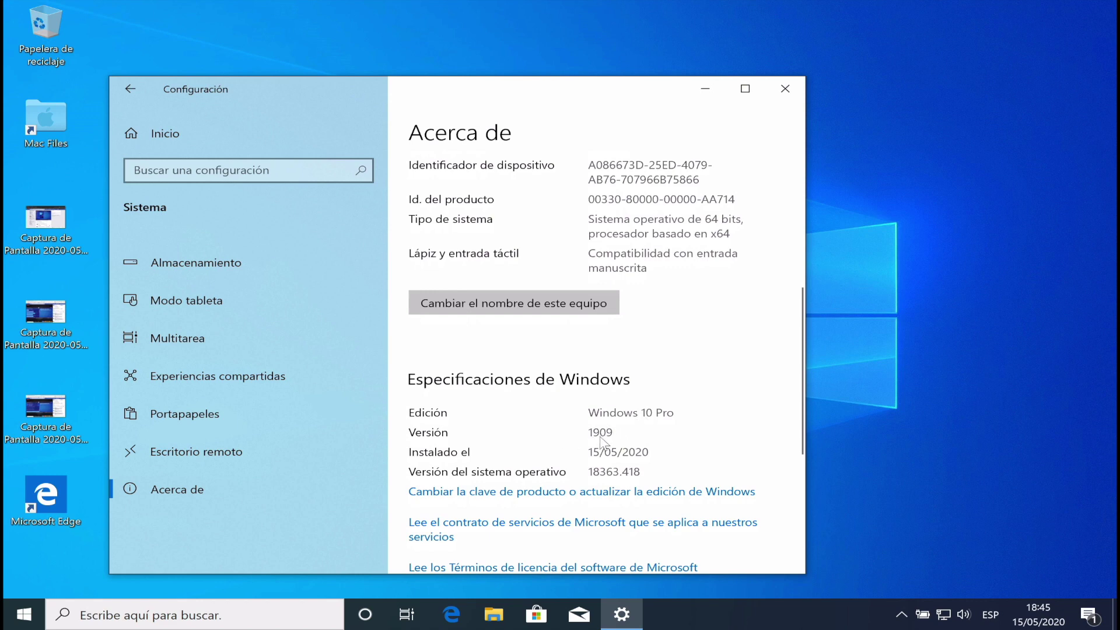
key(alt+F4)
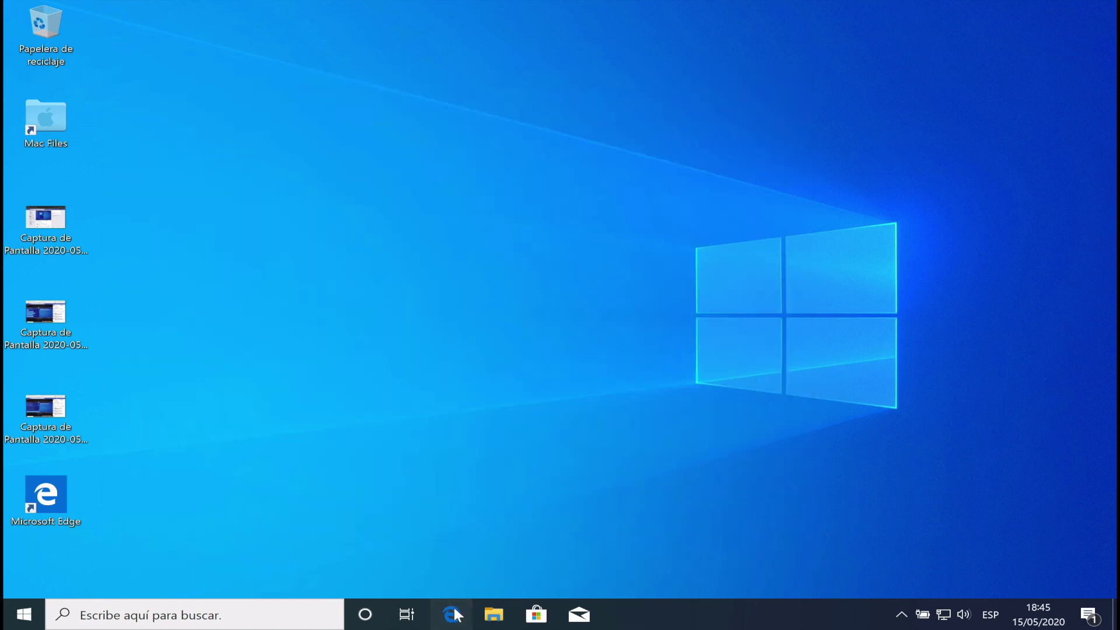
Step: In Microsoft Edge, search for edge chromium in the new tab, open Microsoft's Edge download page, and look over the google chrome results tab
click(454, 610)
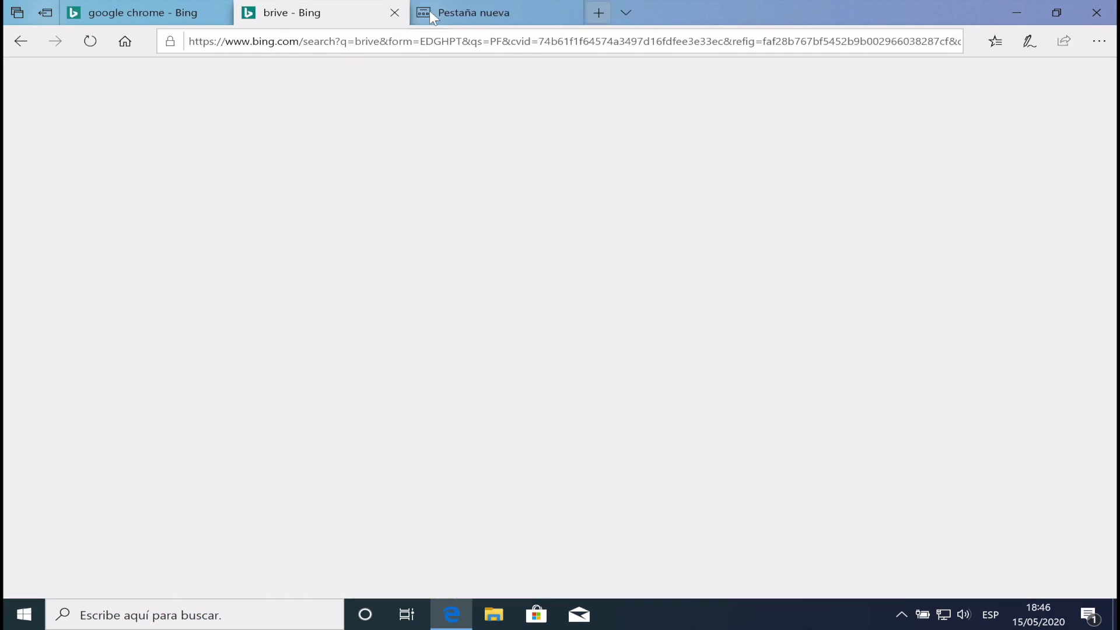
click(381, 45)
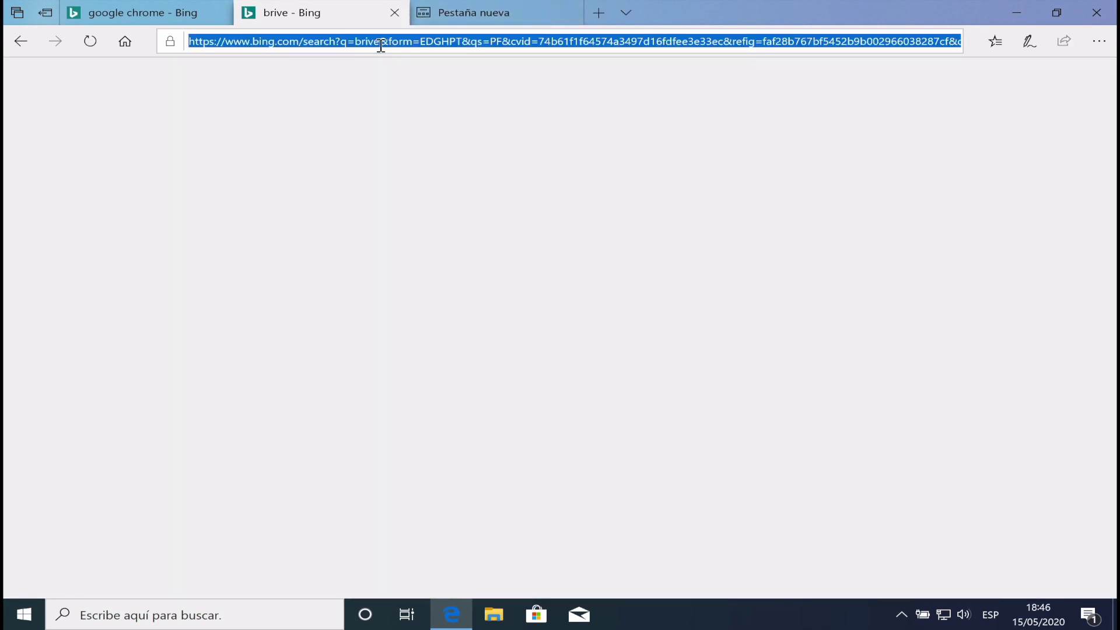
text(edge)
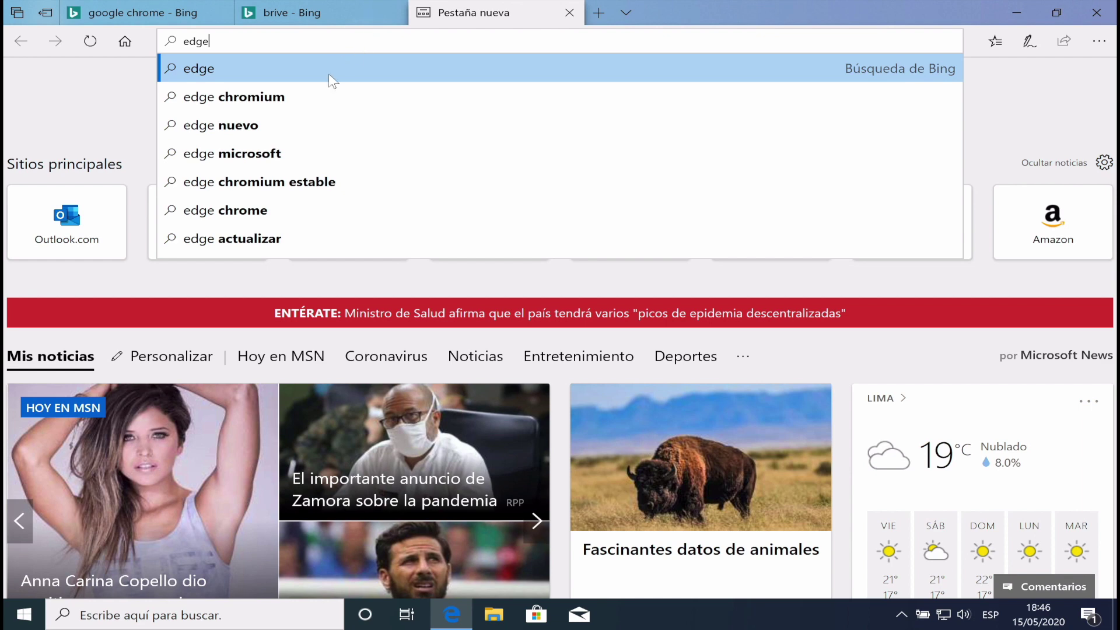
click(308, 100)
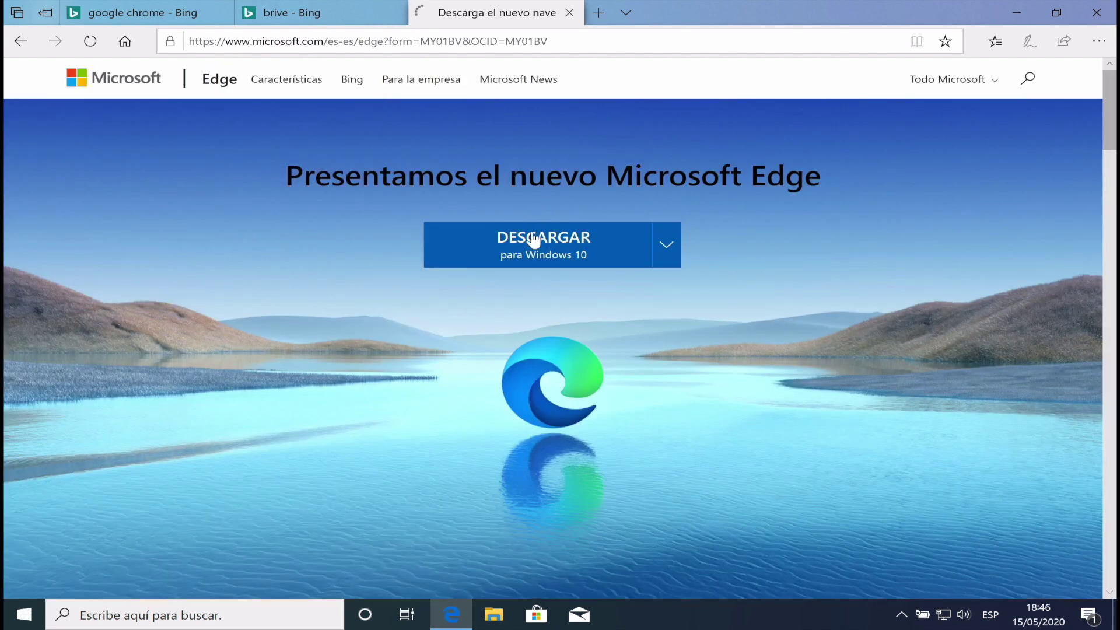
click(534, 239)
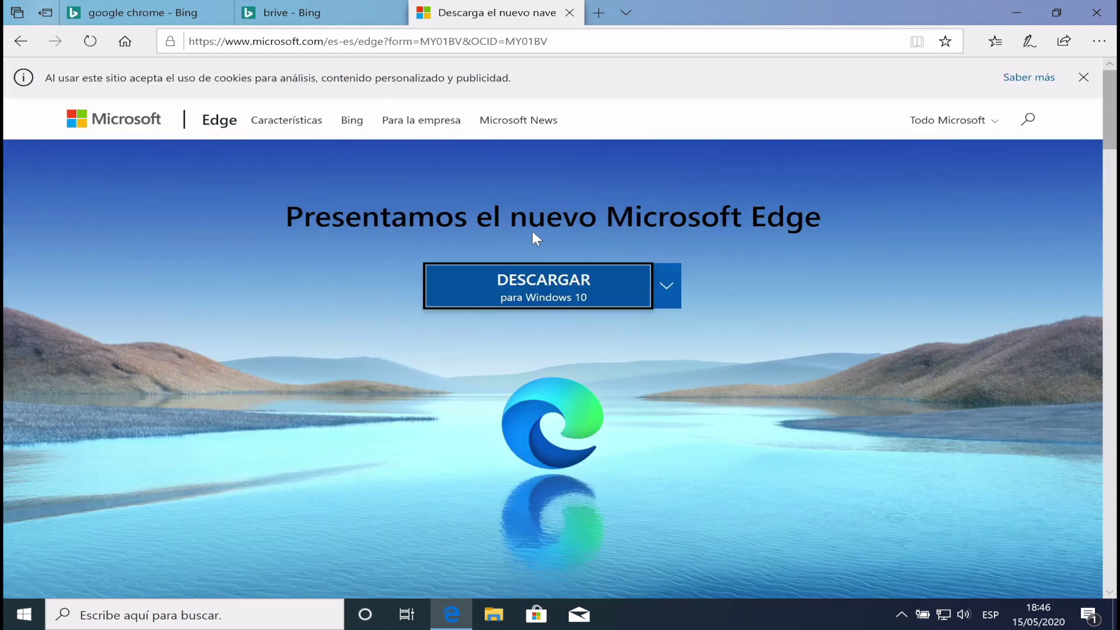
click(140, 12)
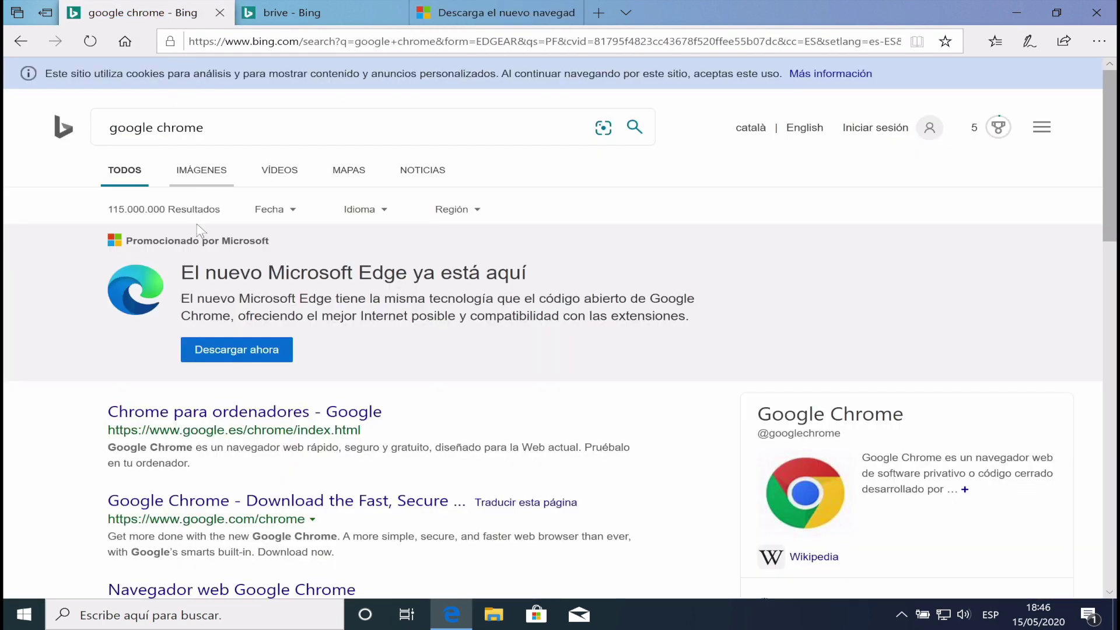
scroll(216, 349, down, 1)
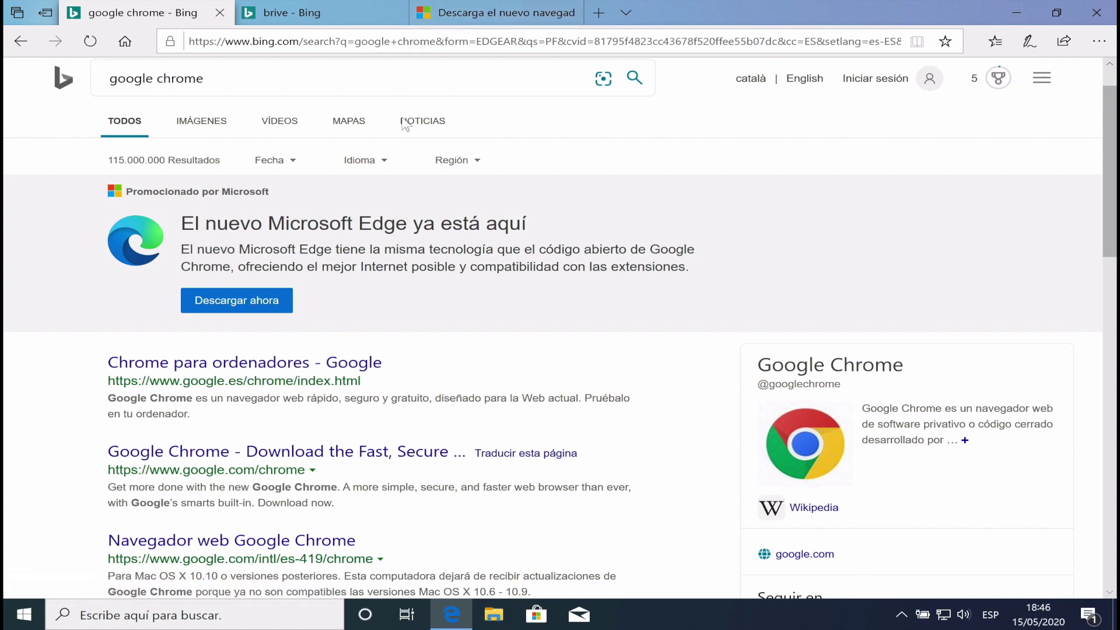
Step: Allow Cortana to use online speech recognition, try a voice request to open the internet, and close the assistant
click(367, 620)
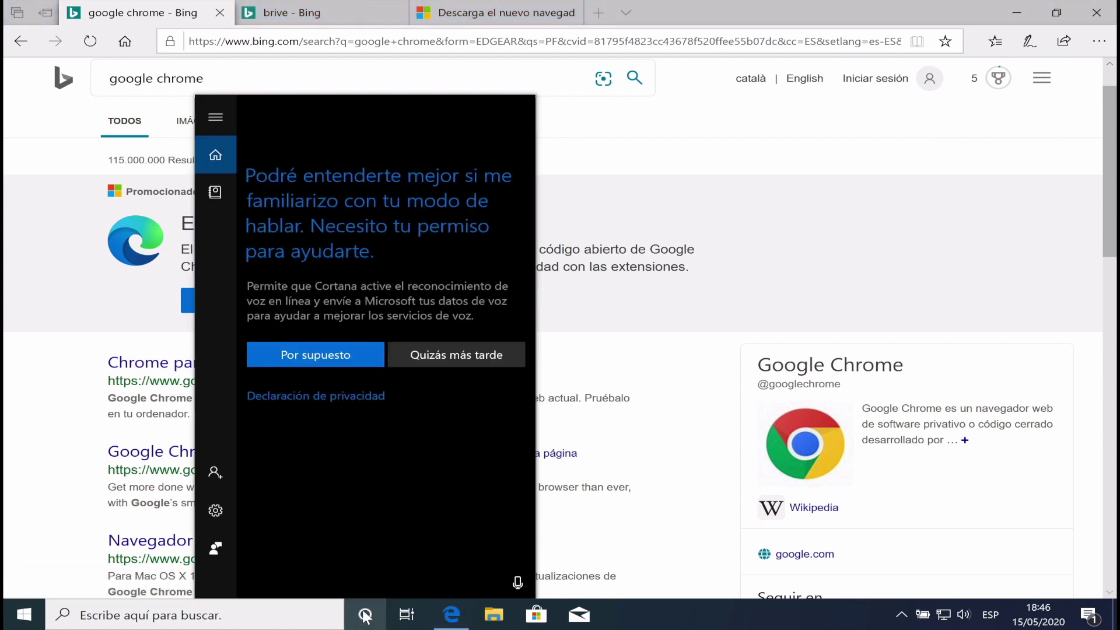
click(349, 353)
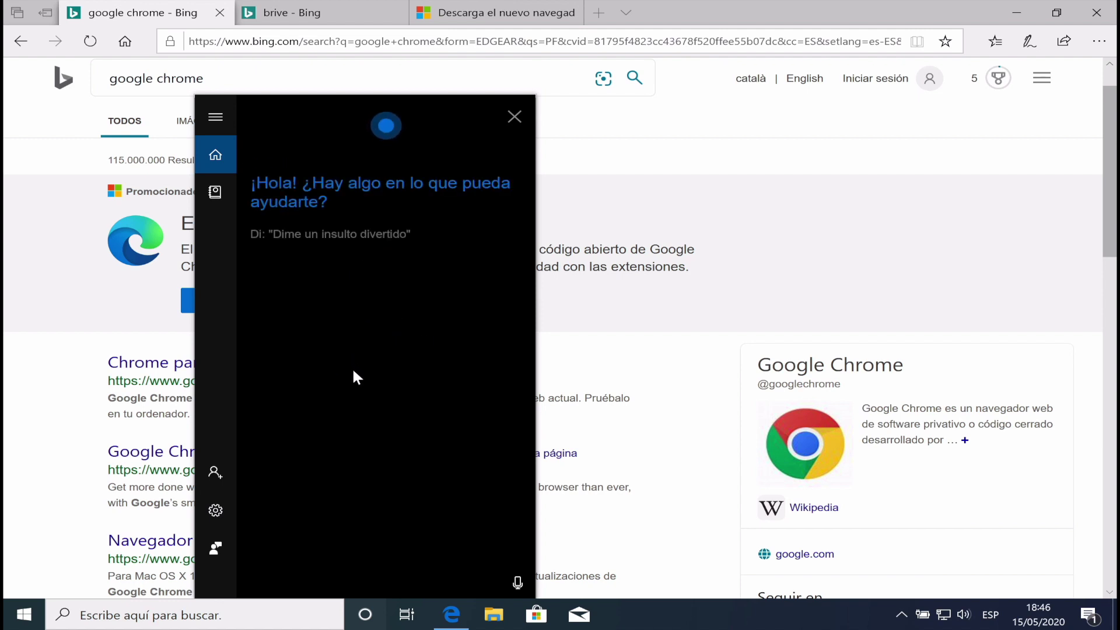
click(520, 581)
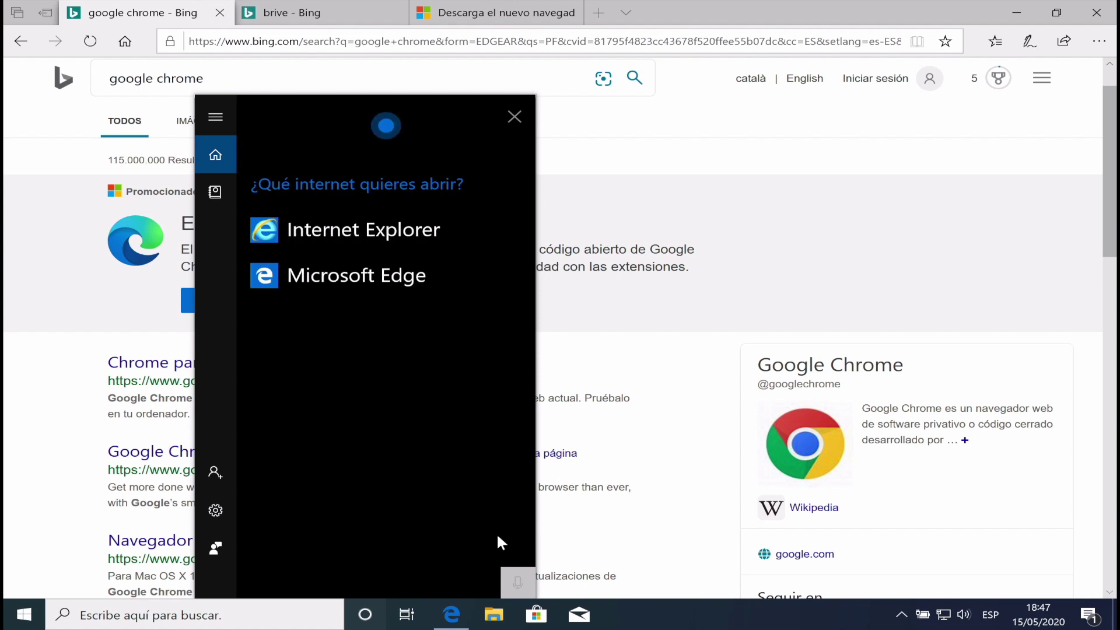
click(514, 116)
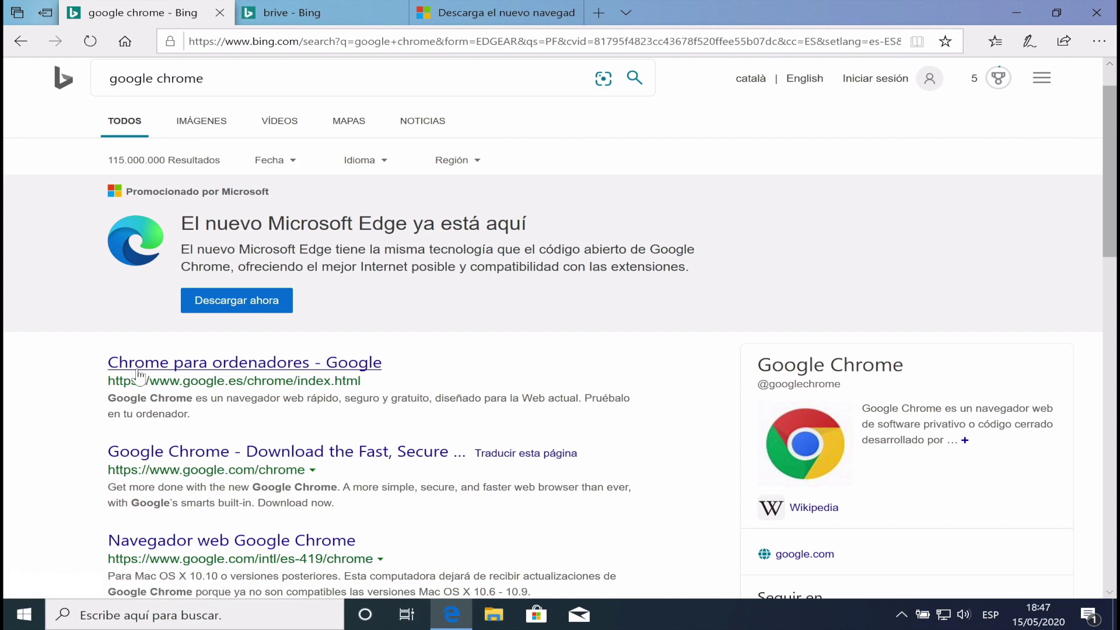
Step: Download the new Microsoft Edge for Windows 10 from its Microsoft page, accepting the licence terms, and save MicrosoftEdgeSetup.exe
click(483, 11)
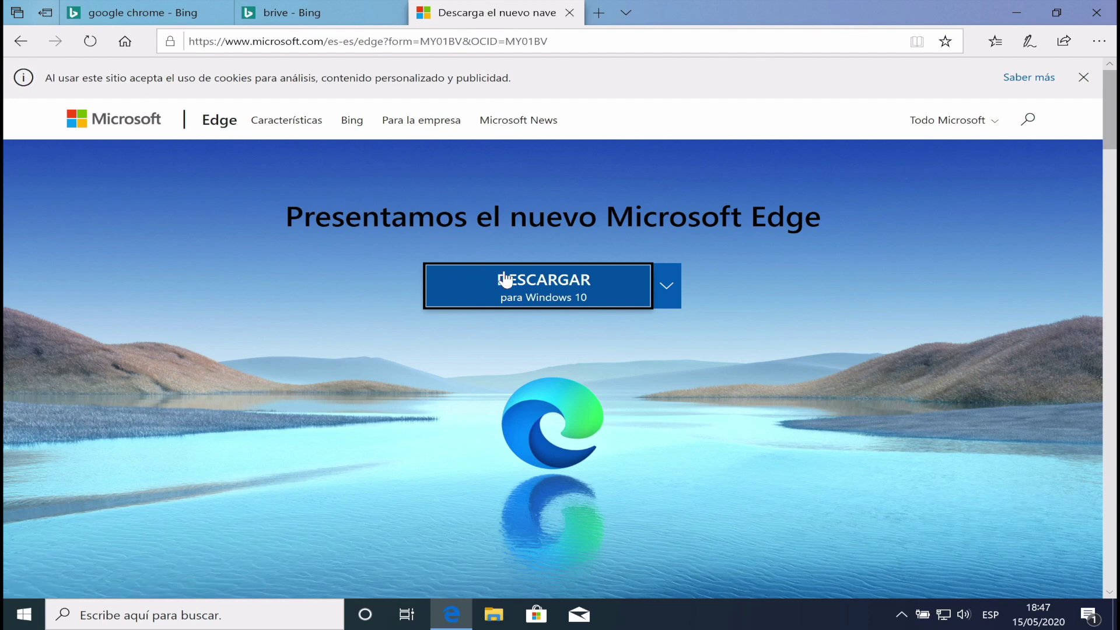
click(523, 273)
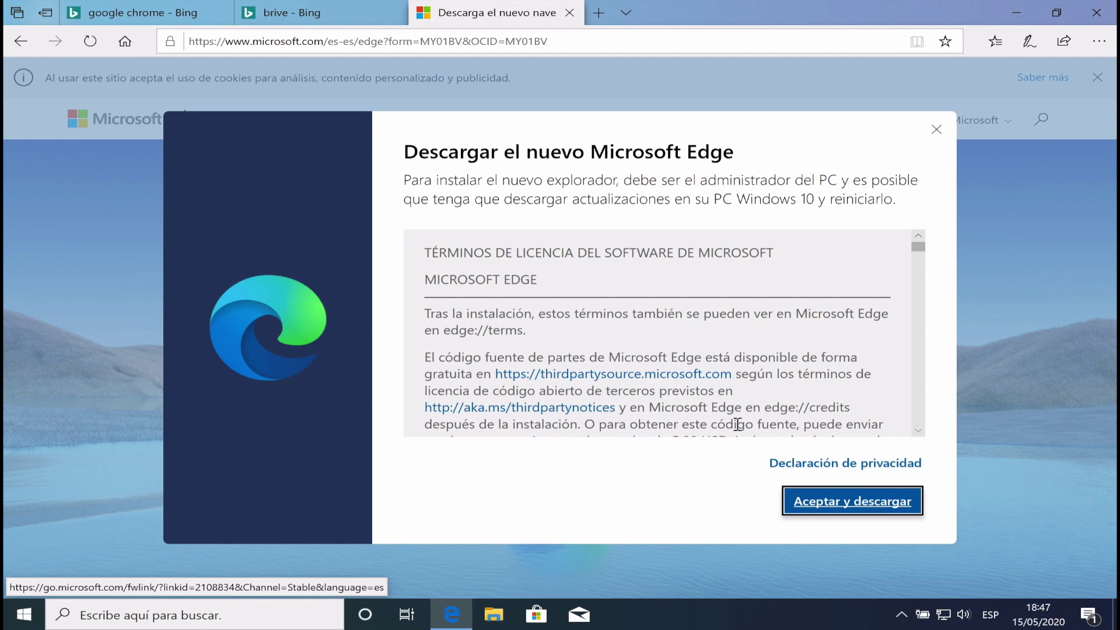
click(823, 503)
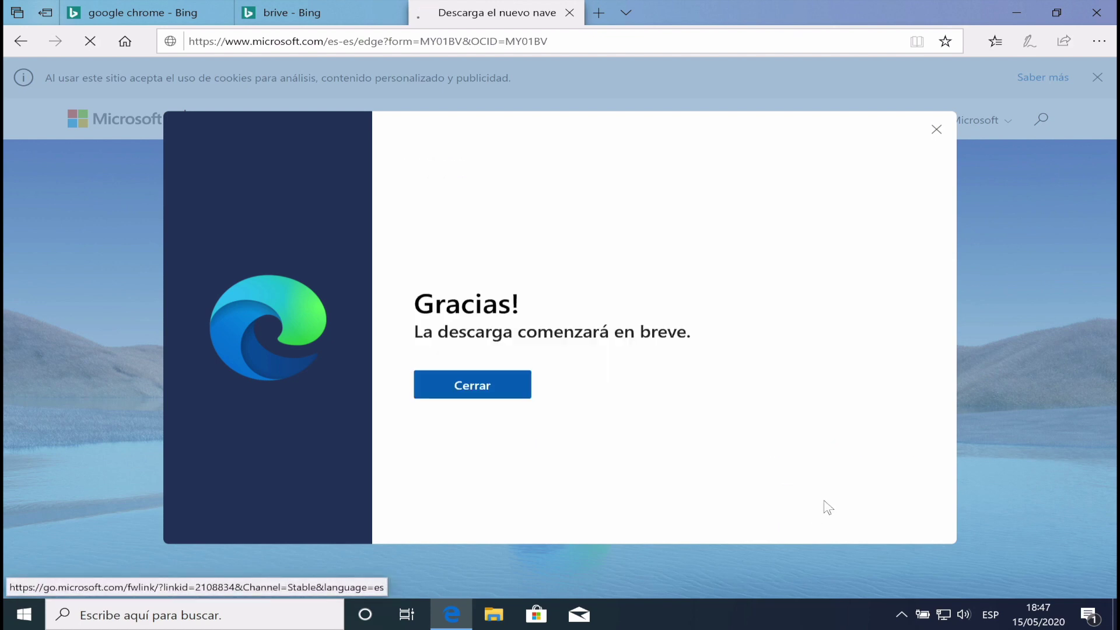
click(471, 387)
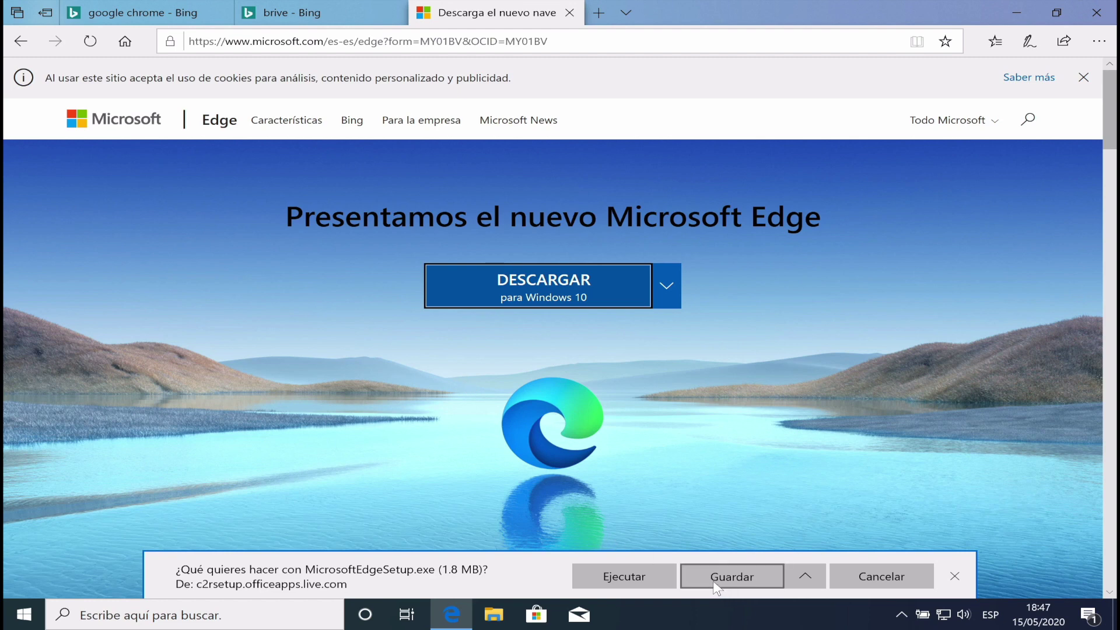
click(763, 578)
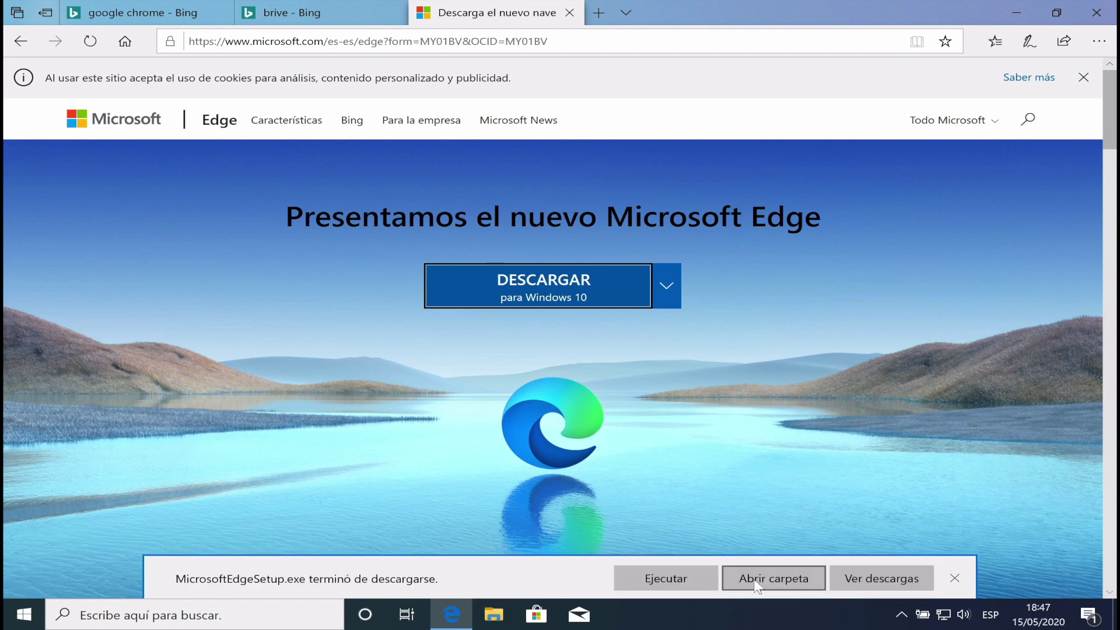
Step: Compare the Windows Downloads folder containing MicrosoftEdgeSetup with the Mac's Descargas folder in Finder, checking that both share the same files
click(755, 577)
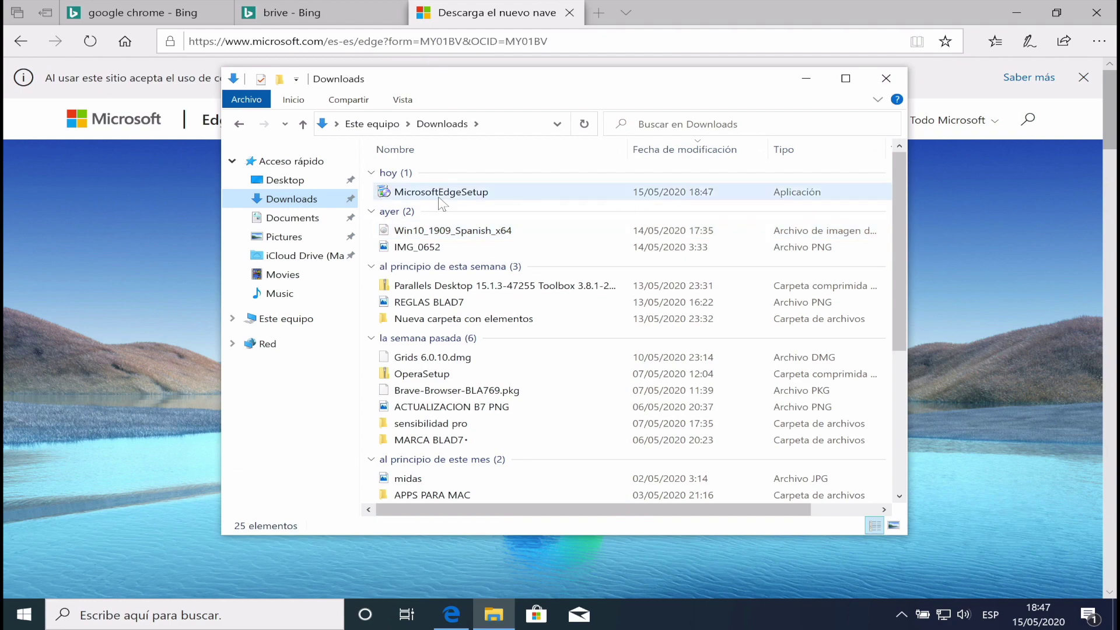
scroll(434, 317, down, 1)
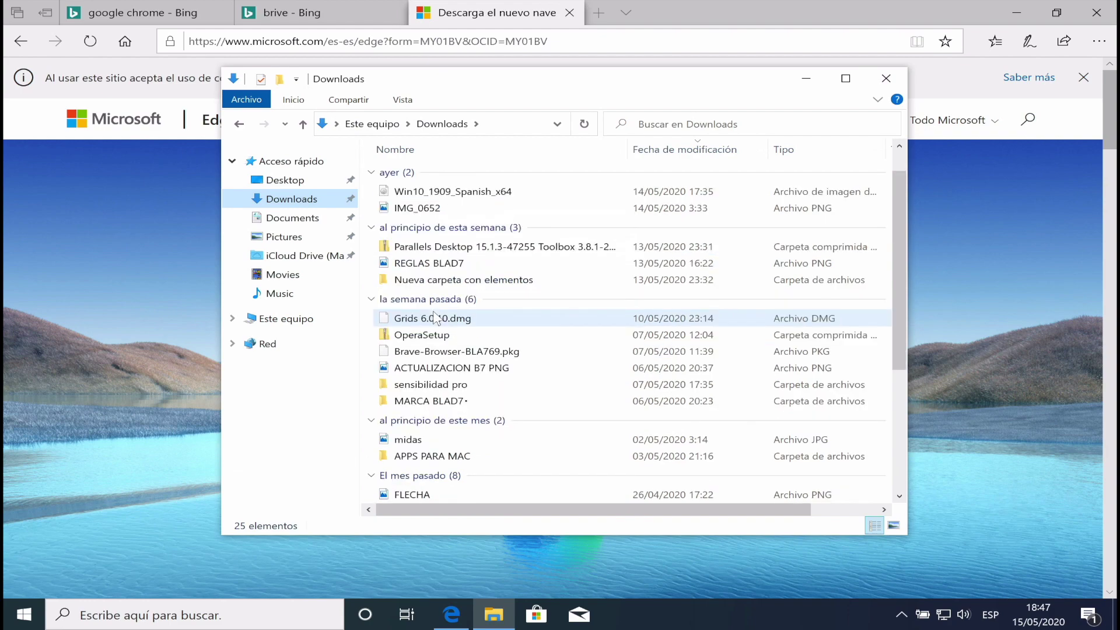
key(ctrl+Left)
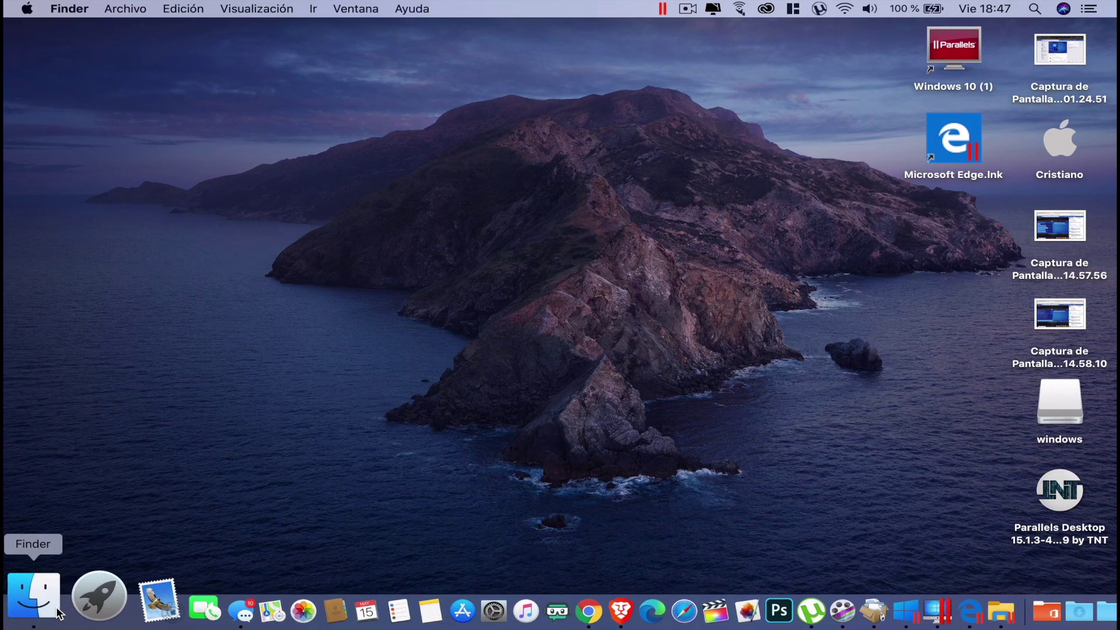
click(17, 599)
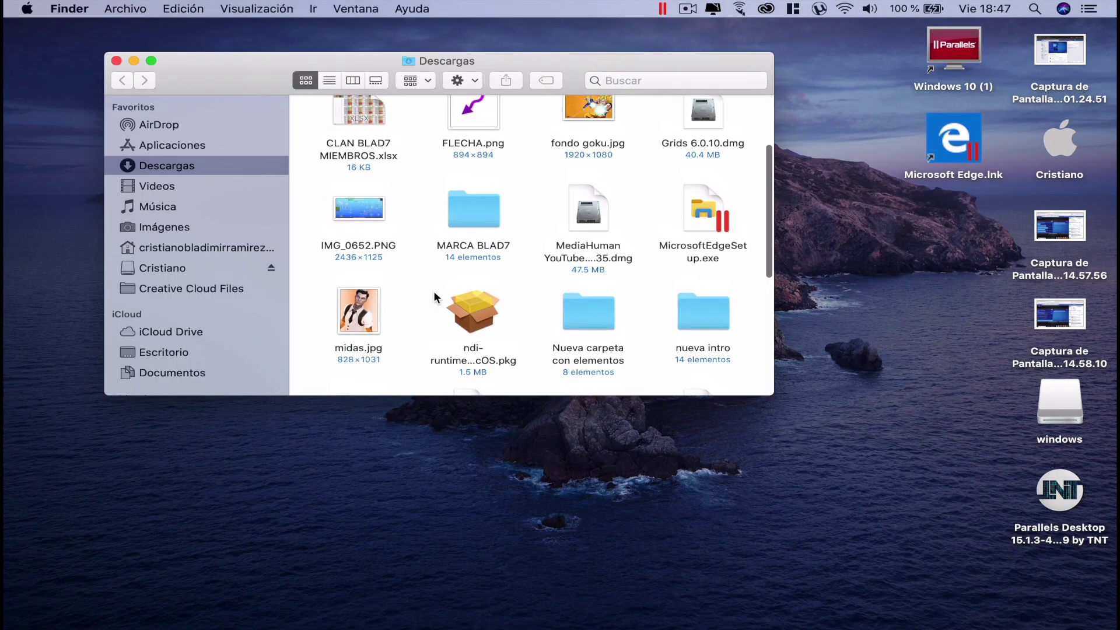
scroll(433, 291, up, 5)
scroll(432, 291, down, 10)
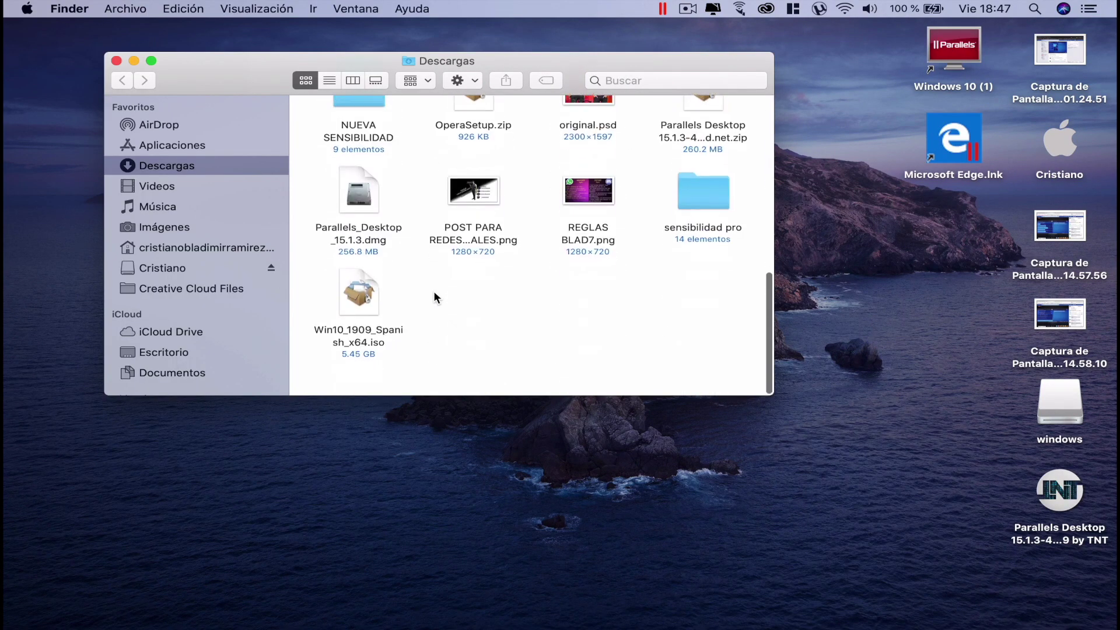
scroll(433, 290, up, 10)
key(ctrl+Right)
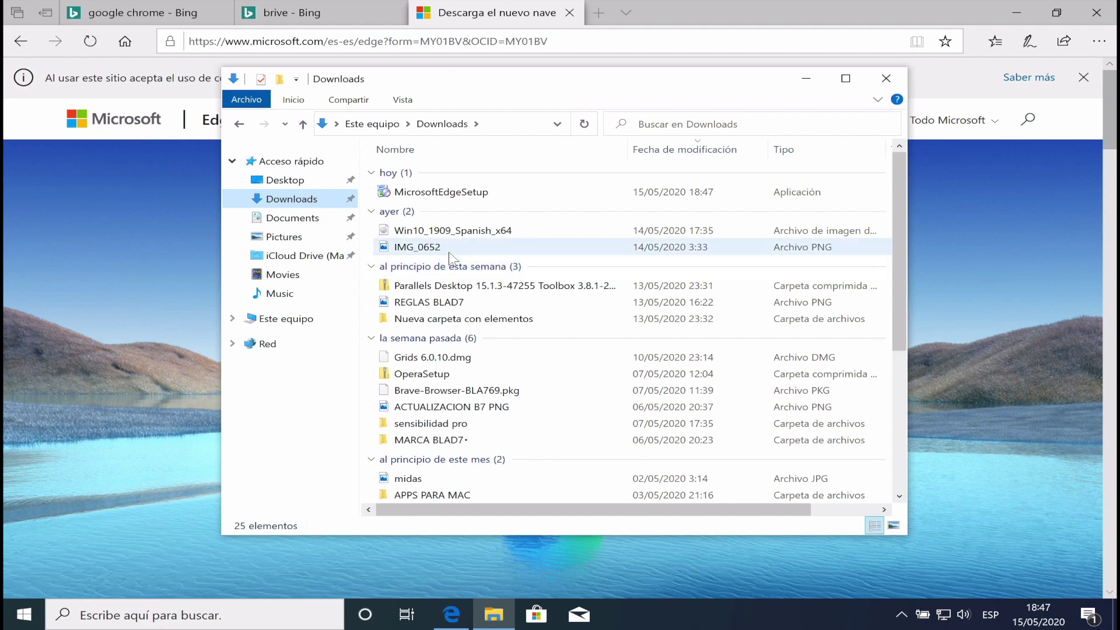
key(ctrl+Left)
scroll(584, 298, down, 5)
click(582, 150)
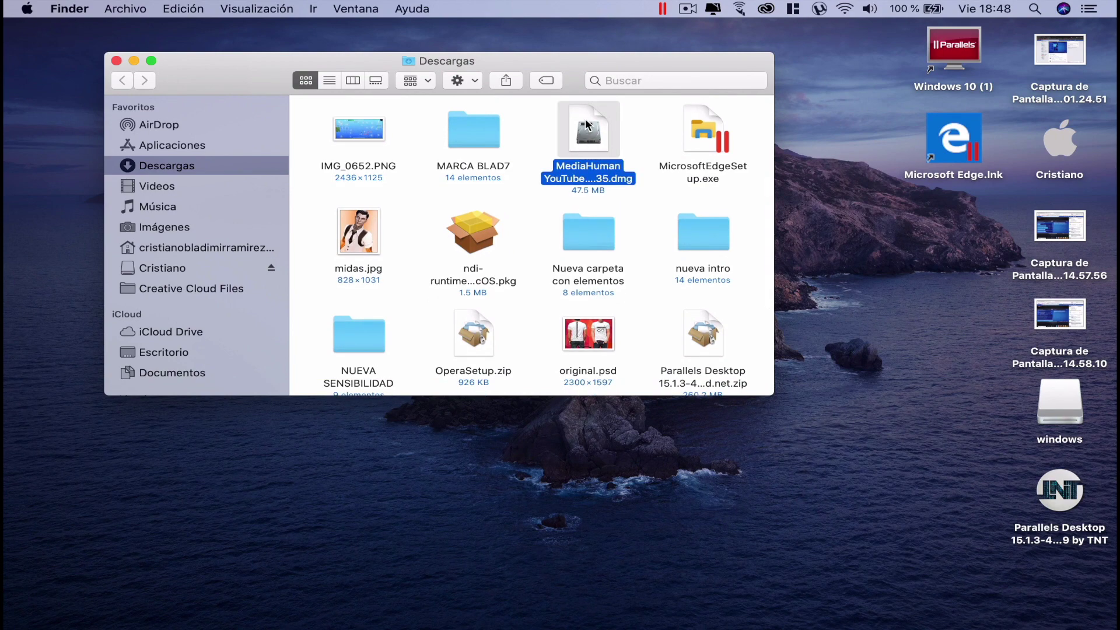
Step: Select OperaSetup.zip in the Mac's Descargas folder, switch back to Windows 10, and close its Downloads window
click(472, 356)
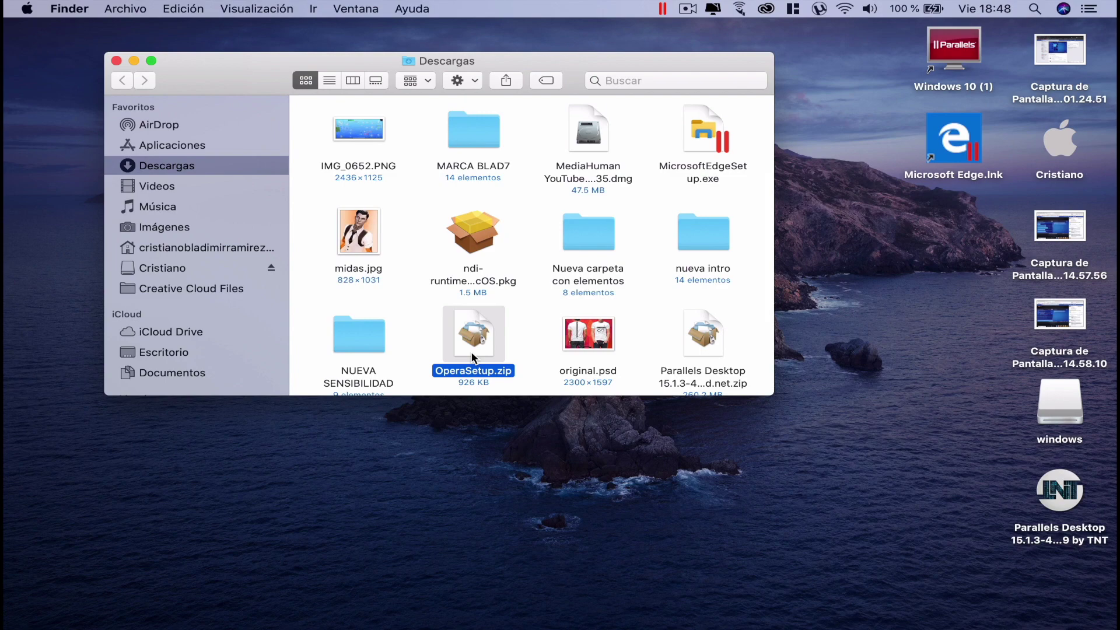
key(ctrl+Right)
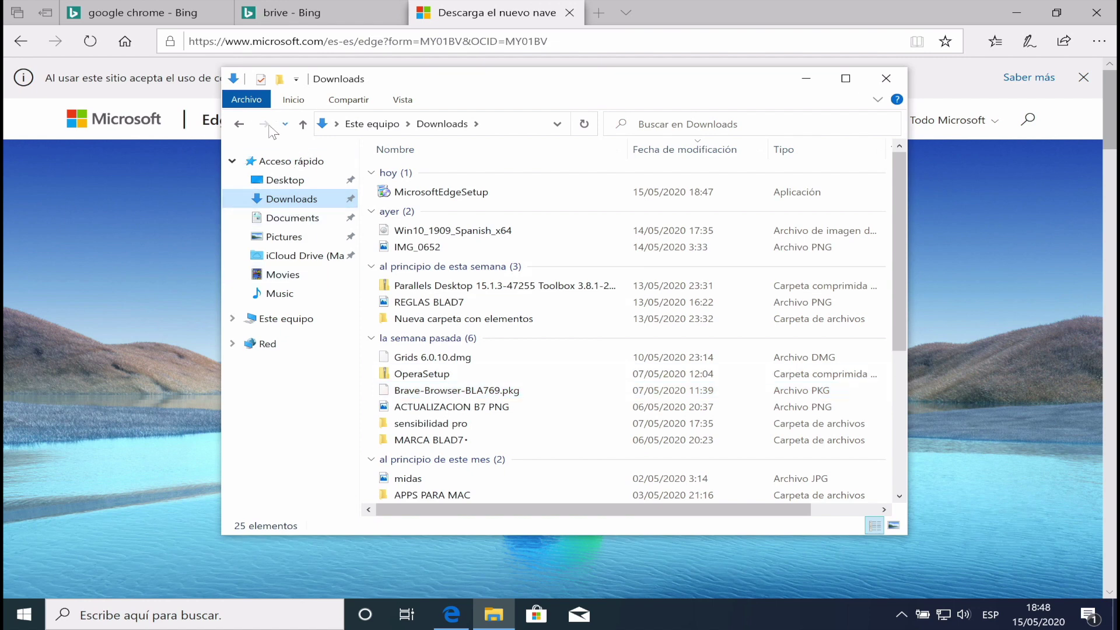
click(886, 78)
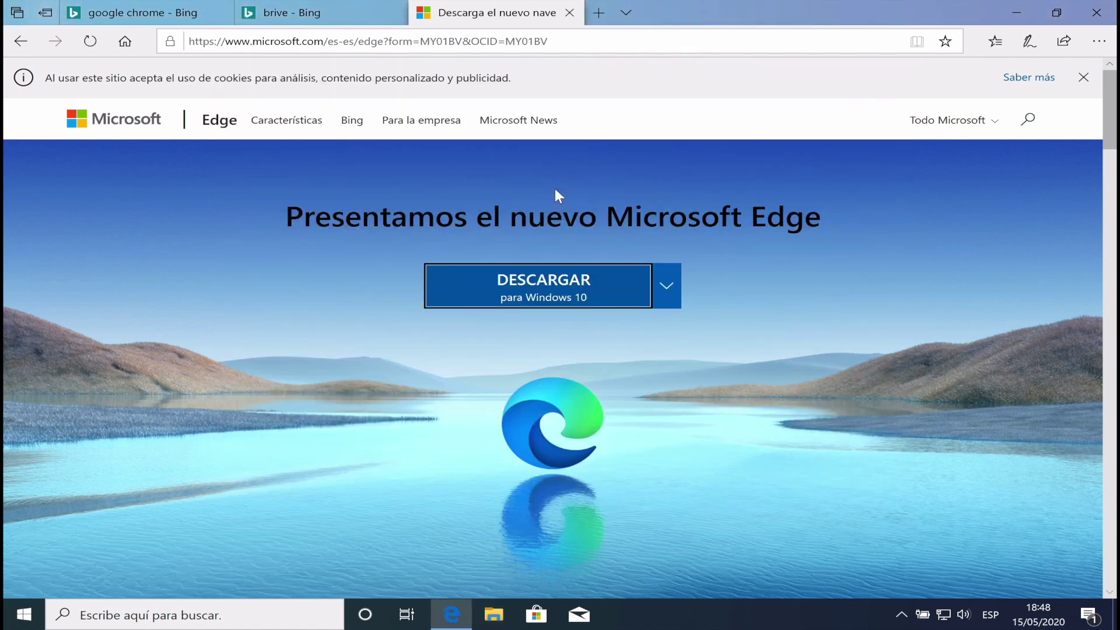
Step: Run MicrosoftEdgeSetup from the Windows Downloads folder and allow Microsoft Edge Update to make changes to the device
click(493, 614)
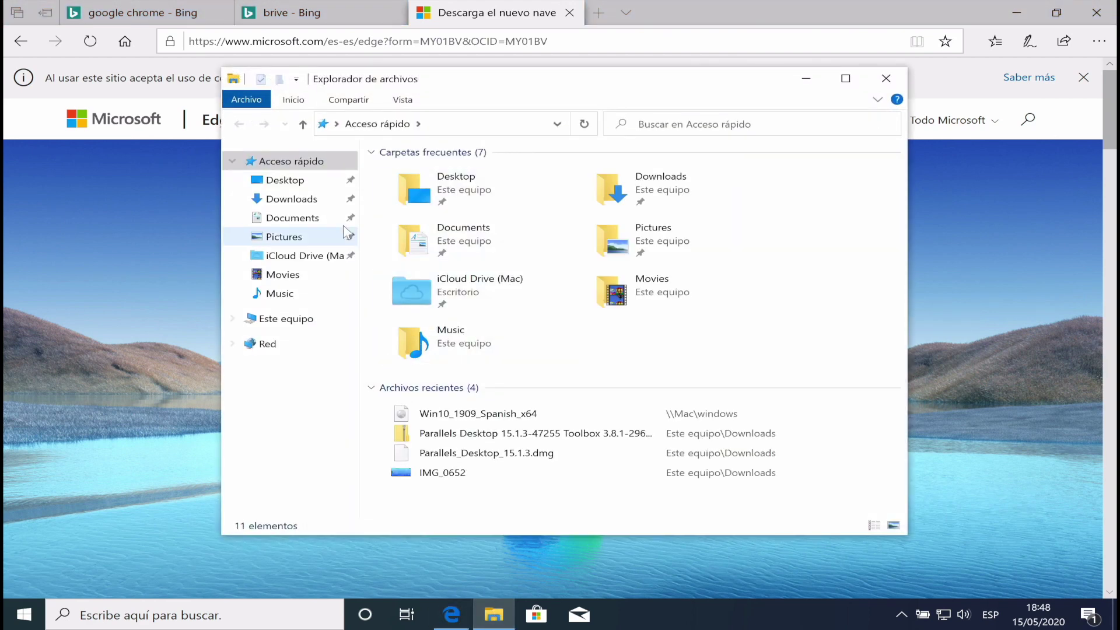
click(300, 201)
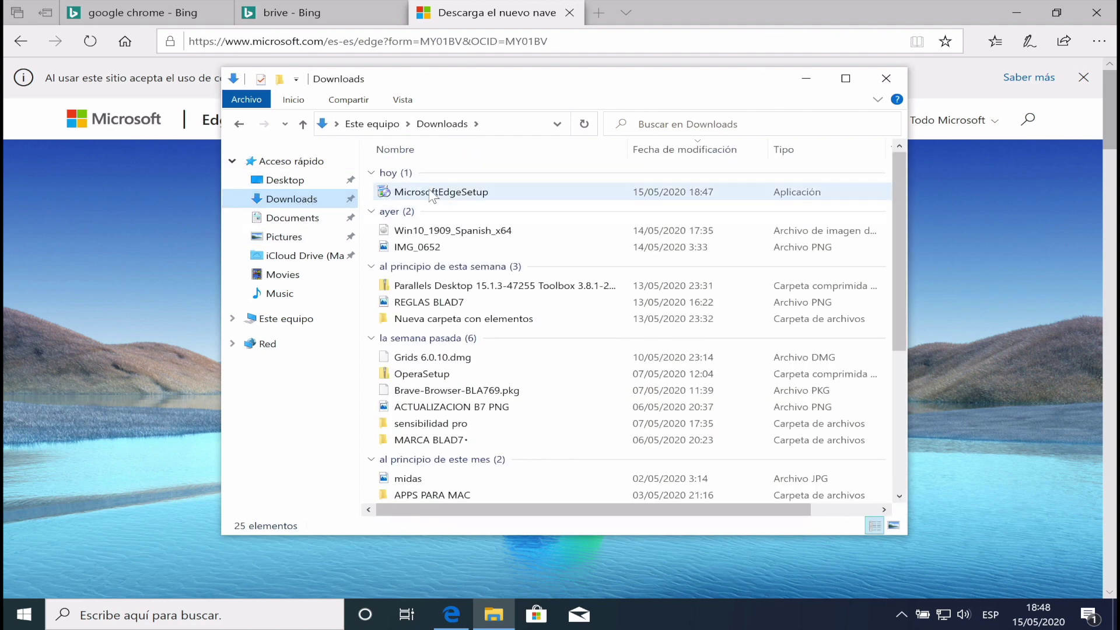
double_click(432, 193)
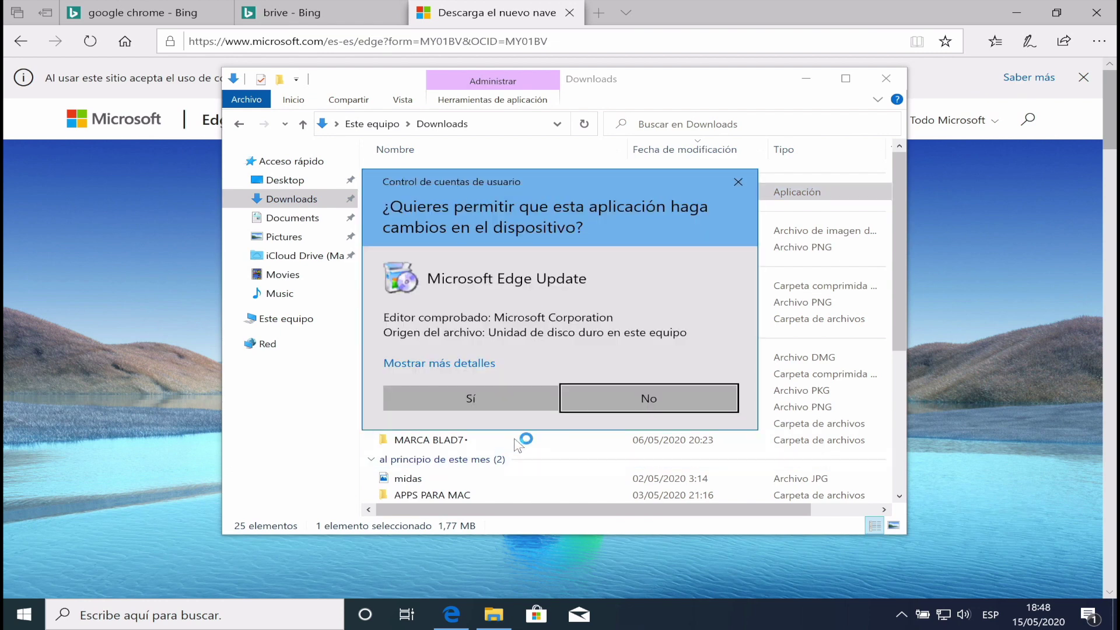
click(502, 404)
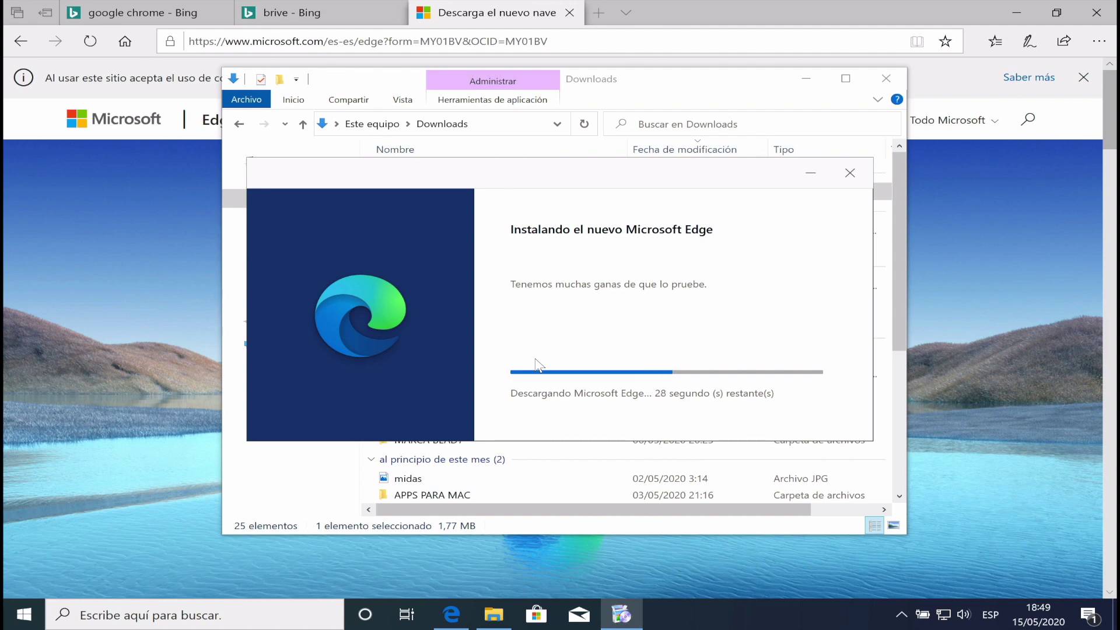
mouse_move(653, 628)
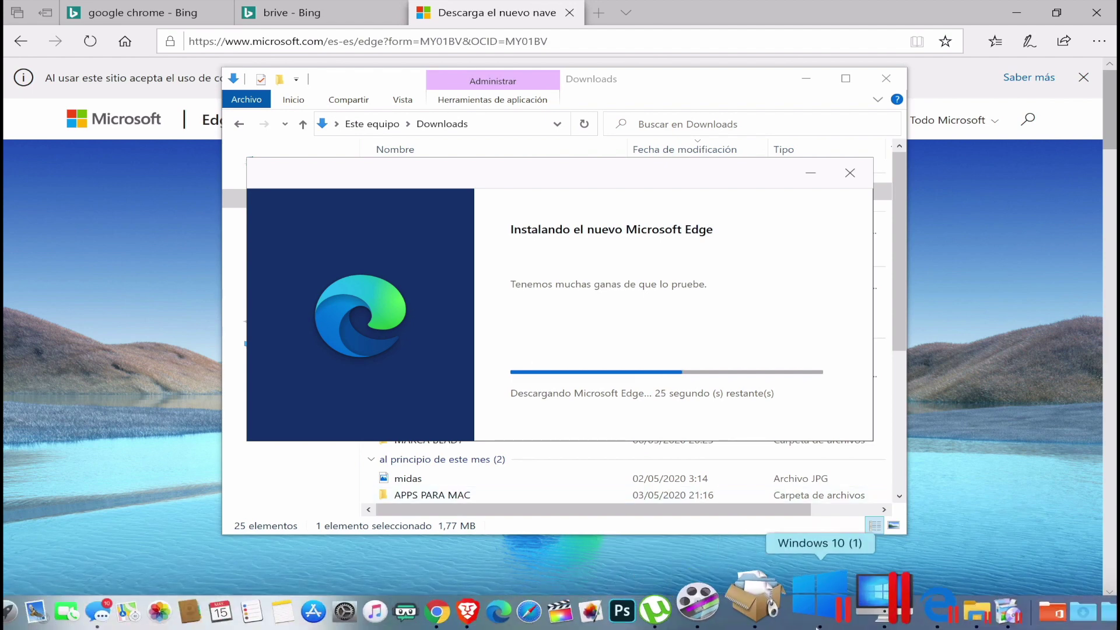